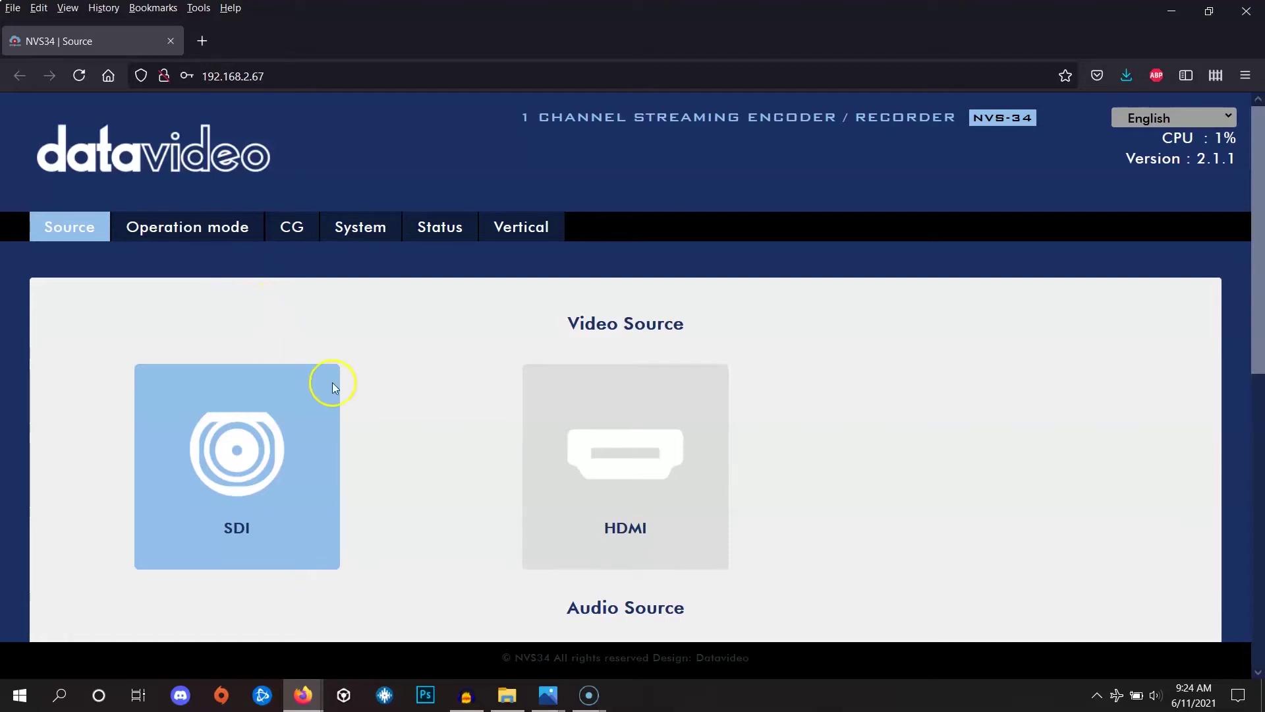
- Review the Source page tiles showing SDI as video source and Embed as audio source
scroll(409, 343, "down", 3)
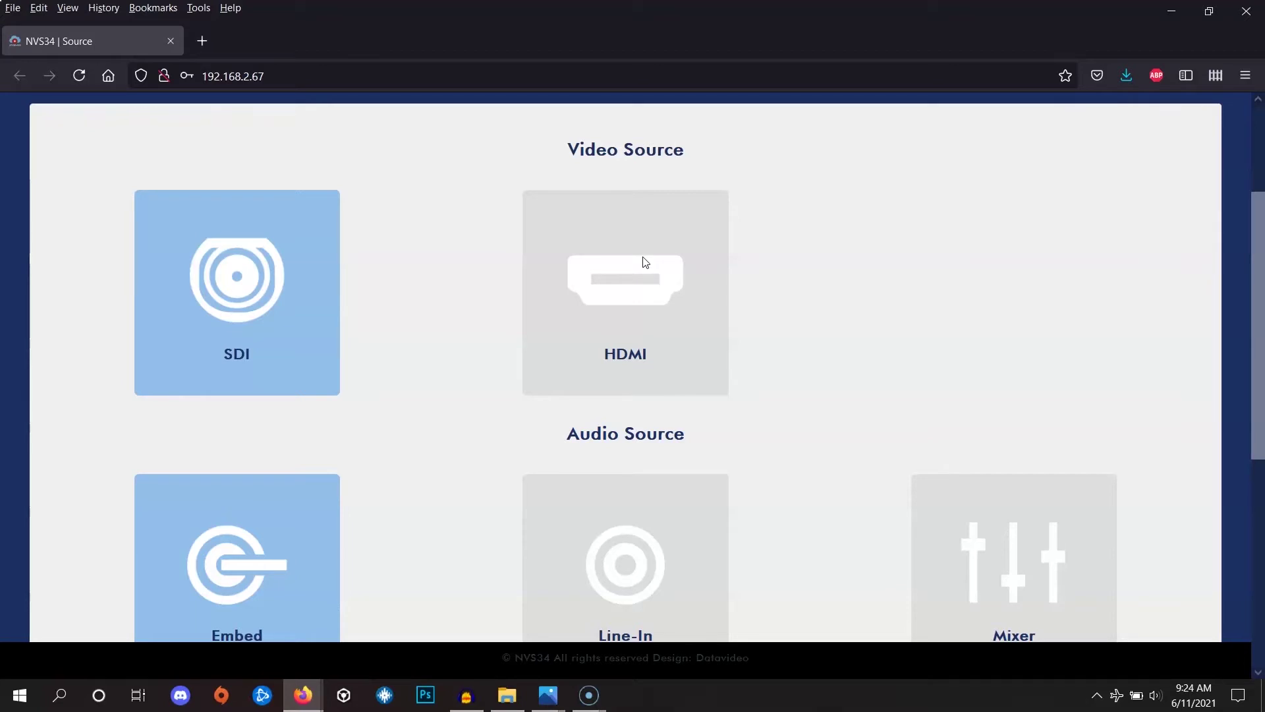
left_click(577, 259)
scroll(539, 254, "down", 3)
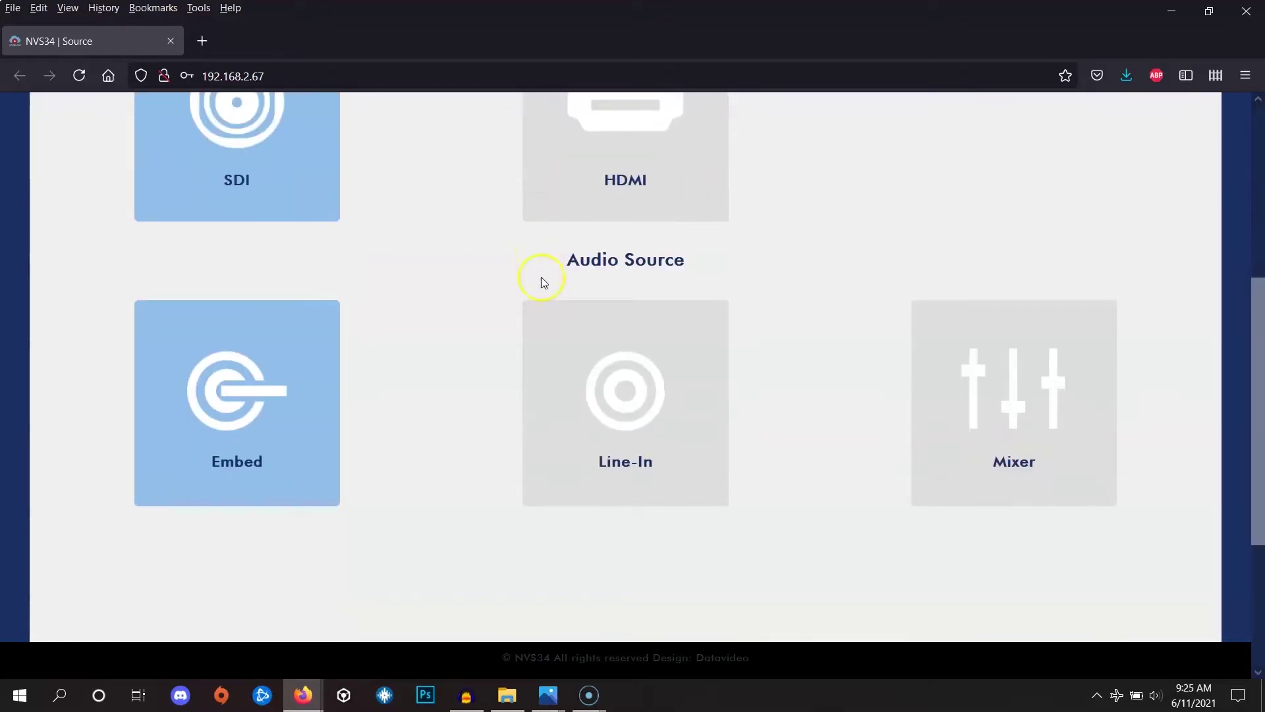
left_click(664, 452)
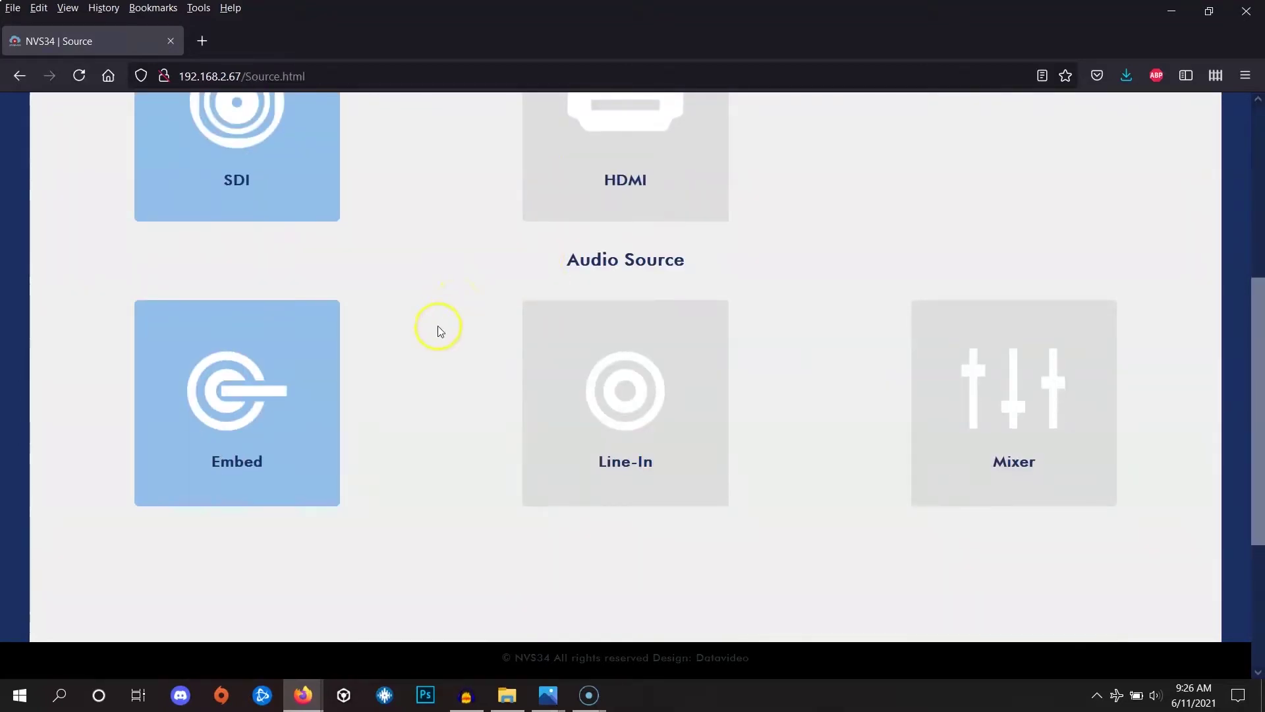
scroll(417, 341, "up", 6)
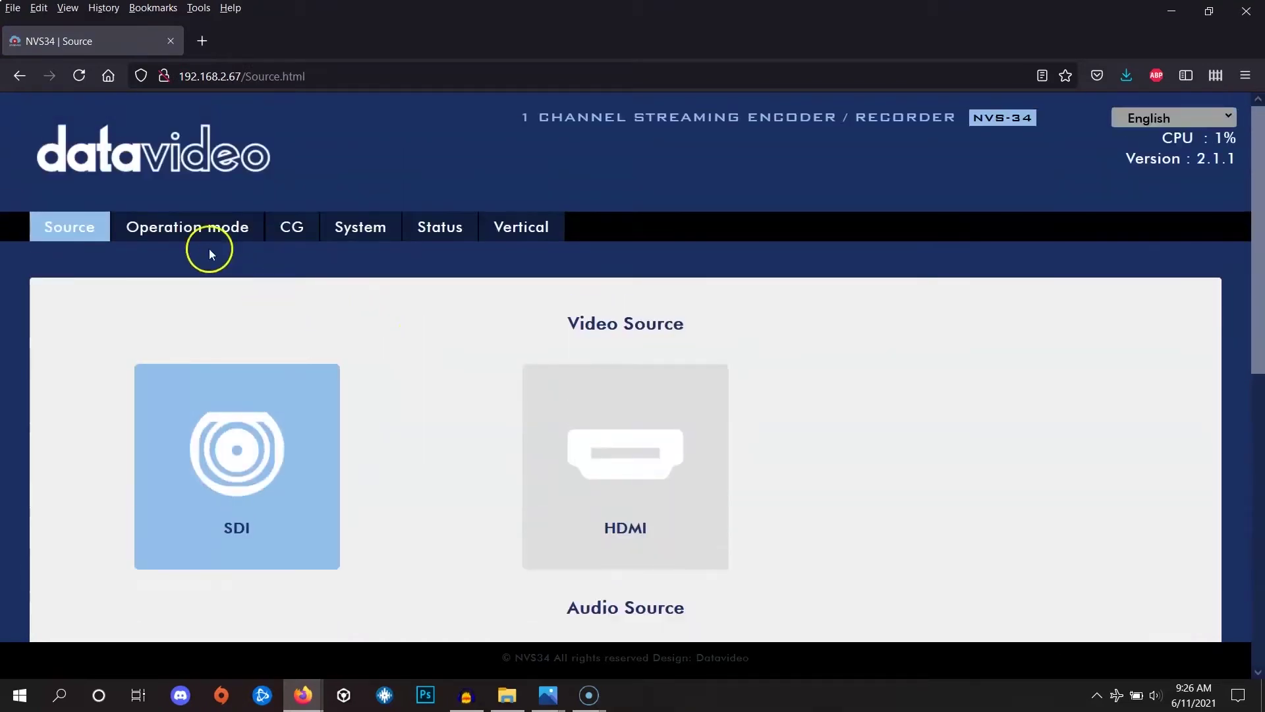
- In Operation mode, confirm SRT as Streaming one's stream type
left_click(204, 229)
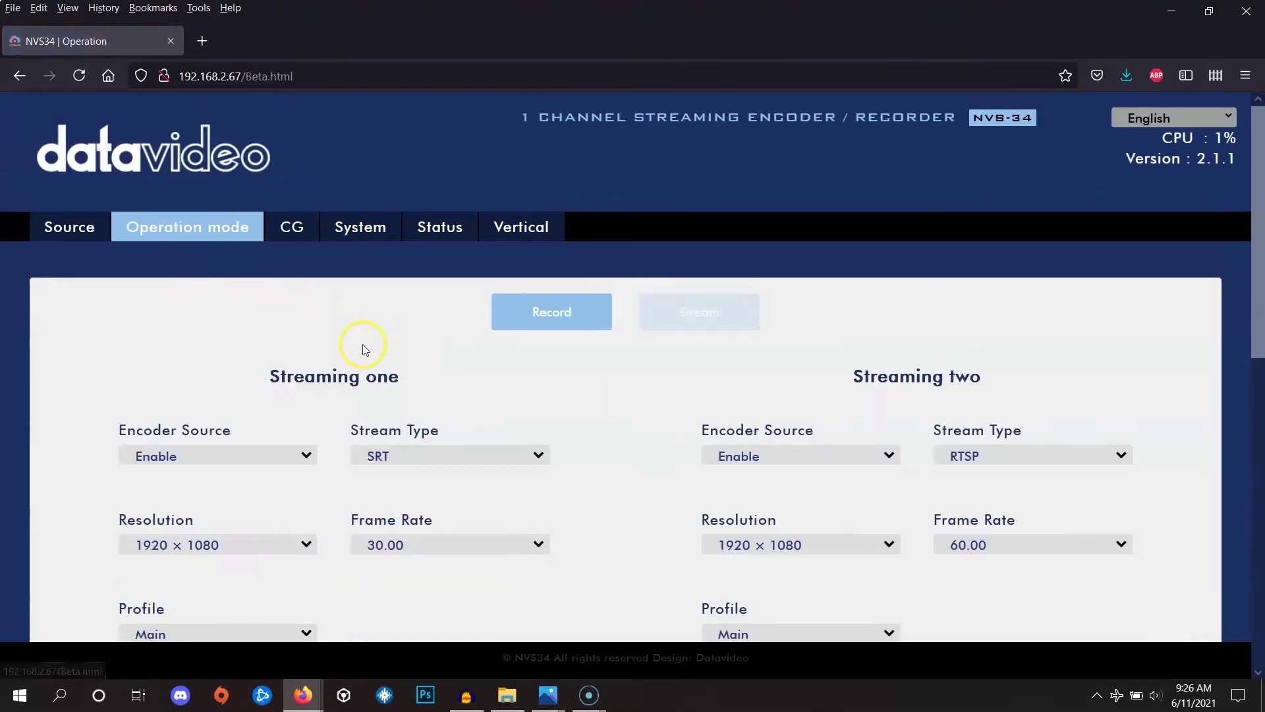
scroll(400, 361, "down", 2)
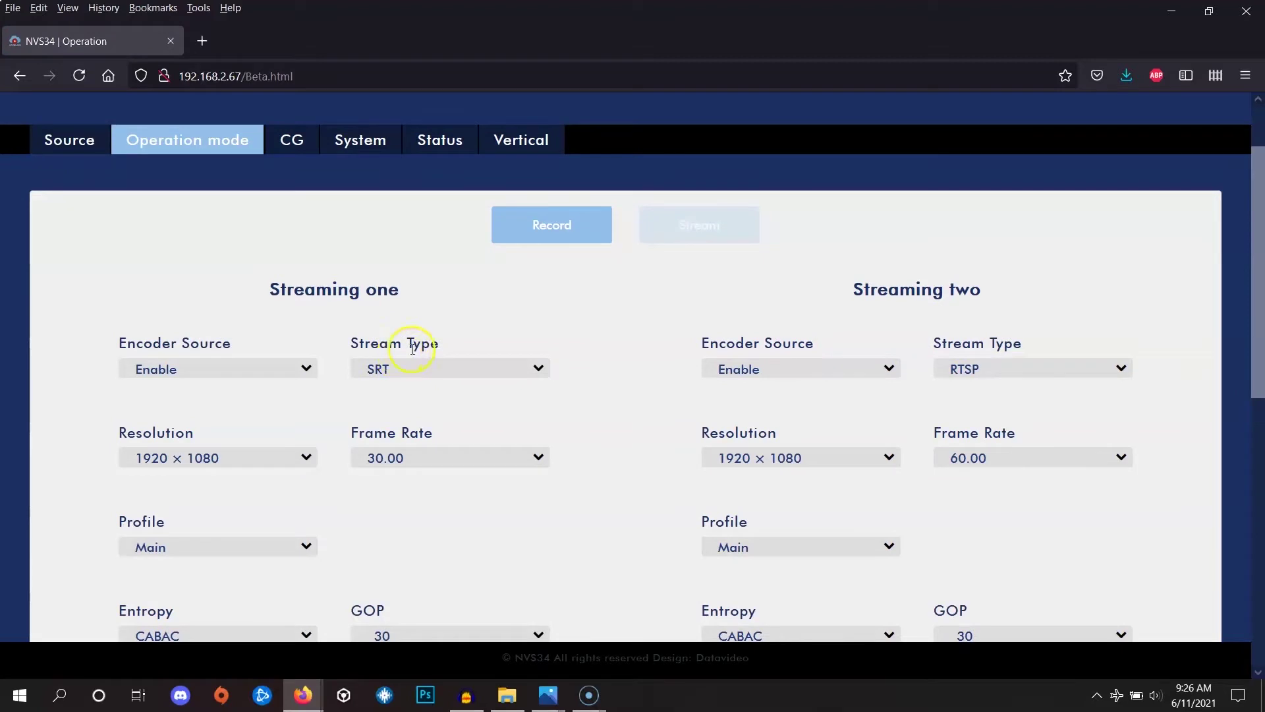
scroll(522, 360, "down", 1)
scroll(522, 358, "down", 2)
left_click(486, 277)
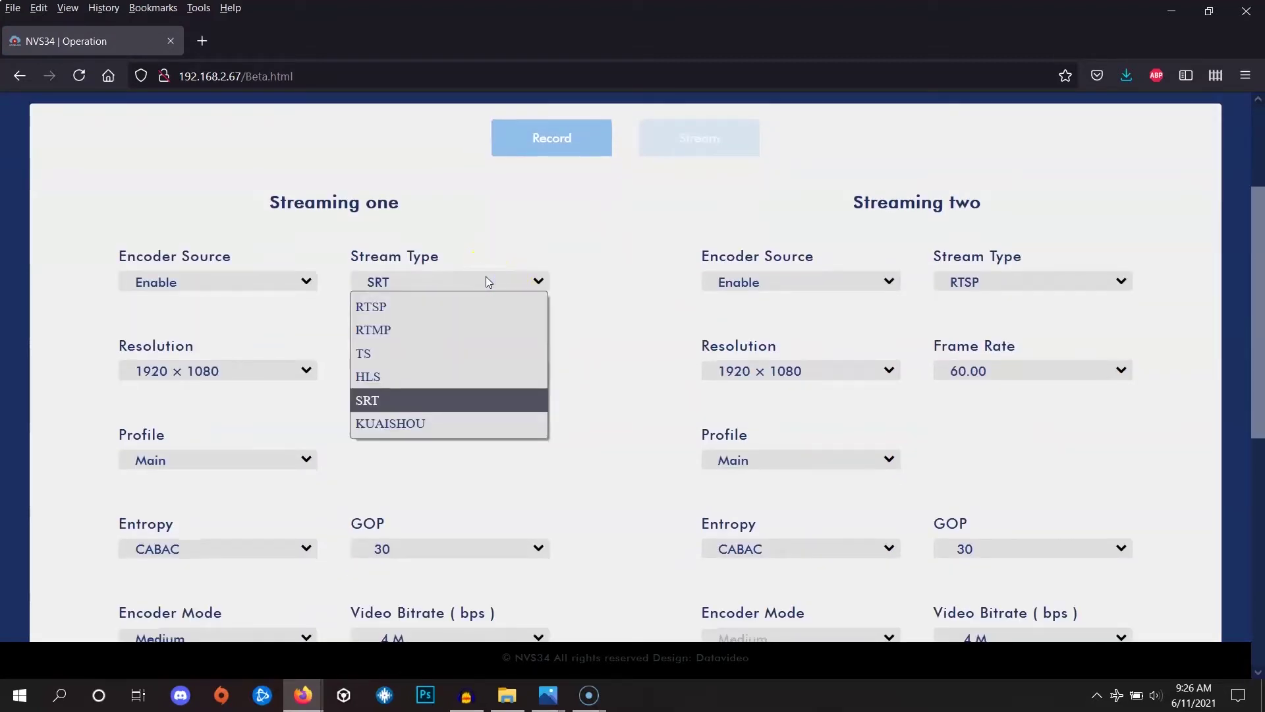
left_click(578, 402)
- Check Streaming one's 1920 × 1080 resolution, 30.00 fps frame rate and 4 M video bitrate
scroll(578, 402, "down", 2)
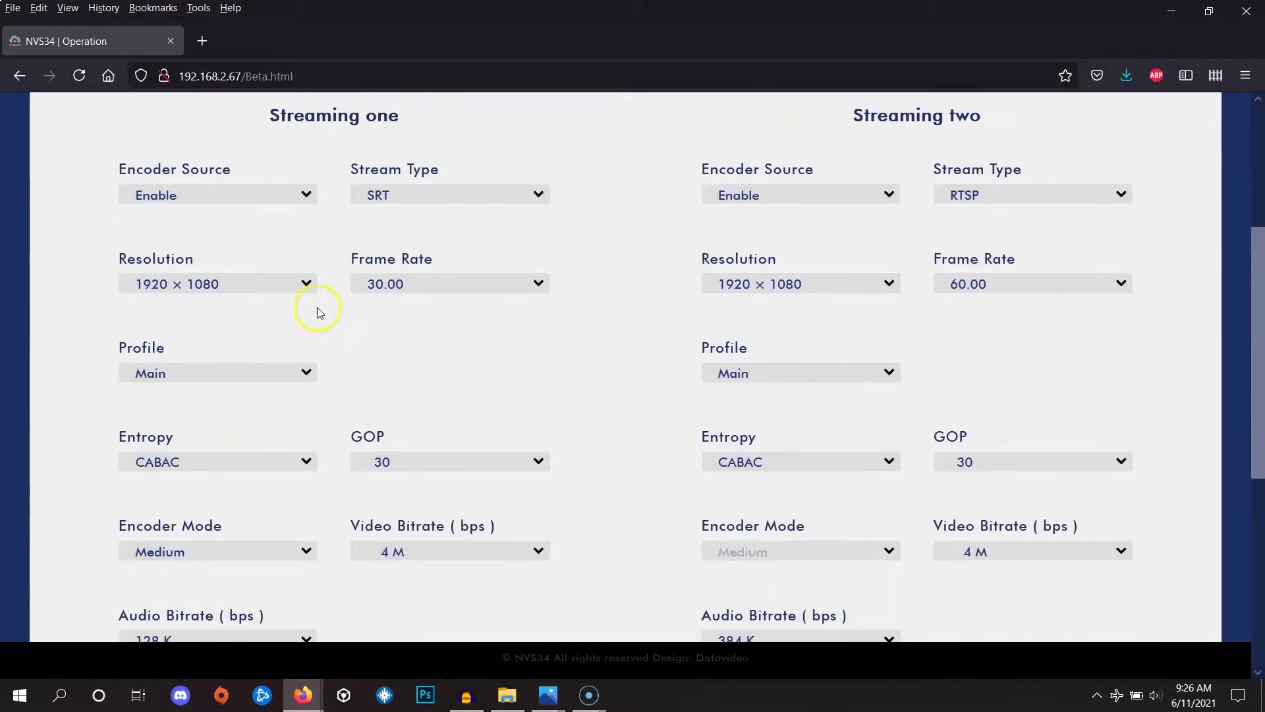
left_click(256, 285)
left_click(257, 284)
left_click(426, 287)
left_click(424, 287)
scroll(488, 369, "down", 4)
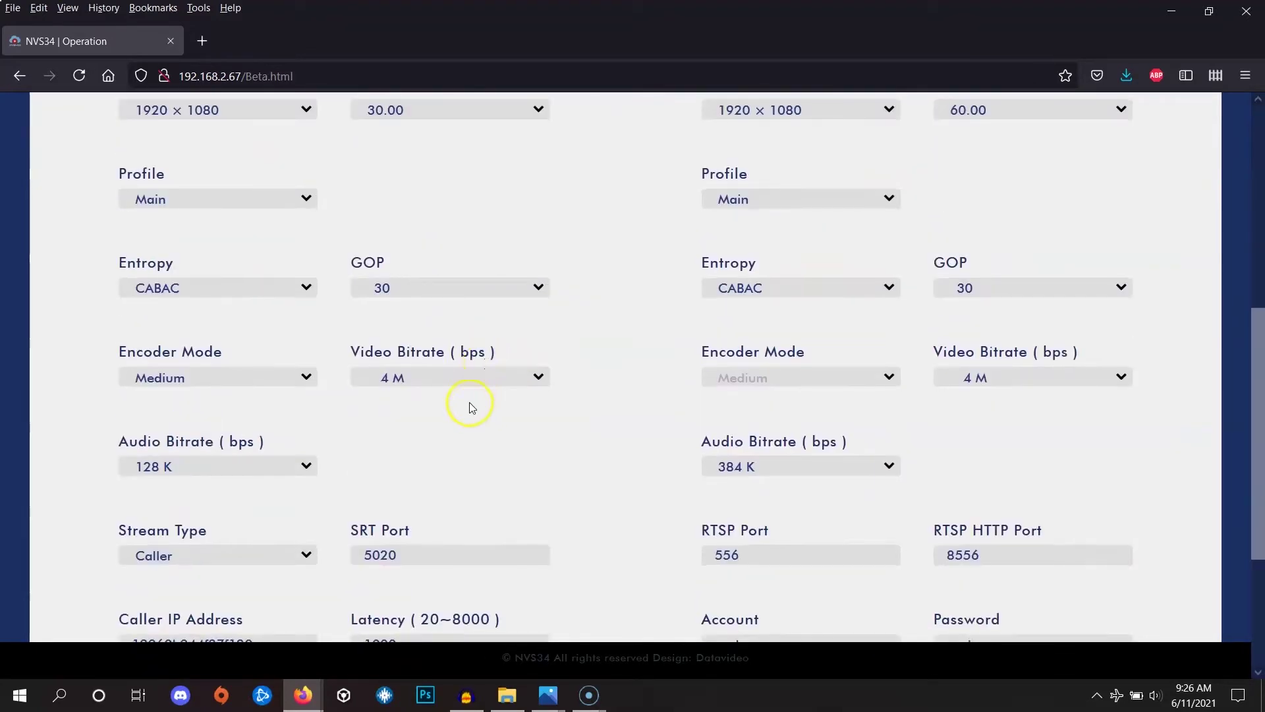
left_click(467, 373)
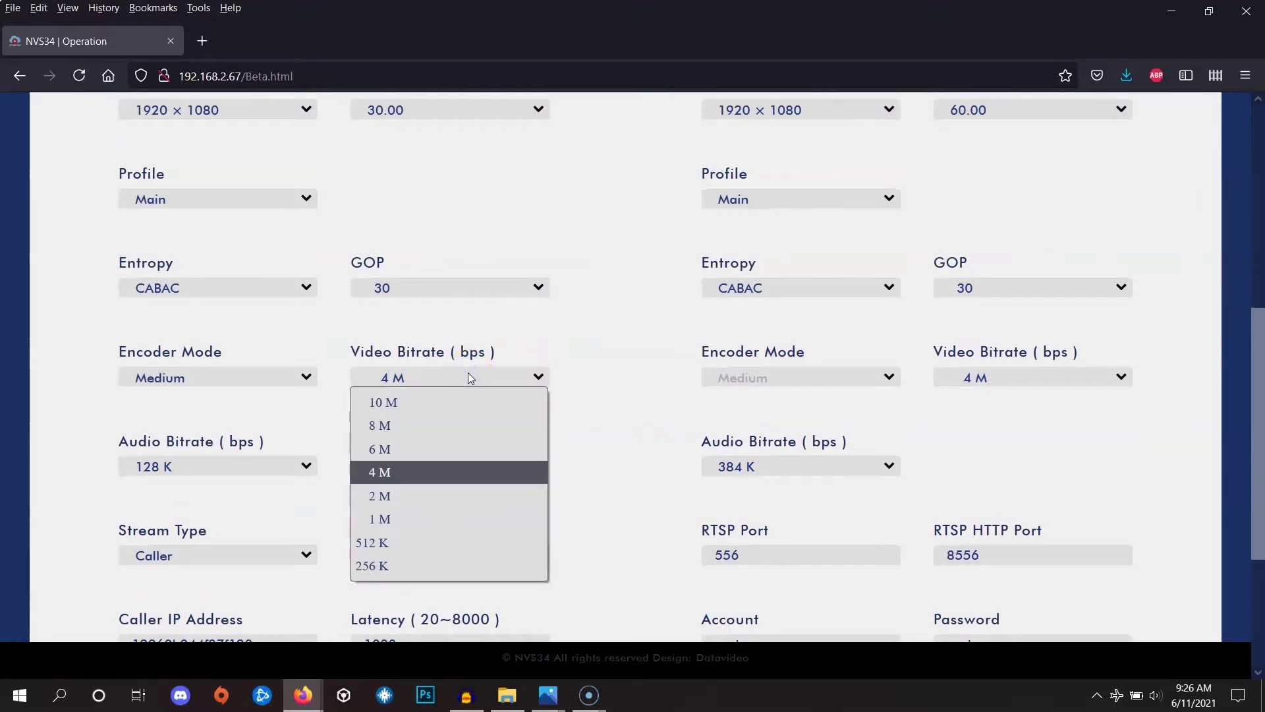
left_click(472, 378)
- Change Streaming one's resolution to 1280 × 720 and open a blank browser tab
scroll(466, 375, "up", 2)
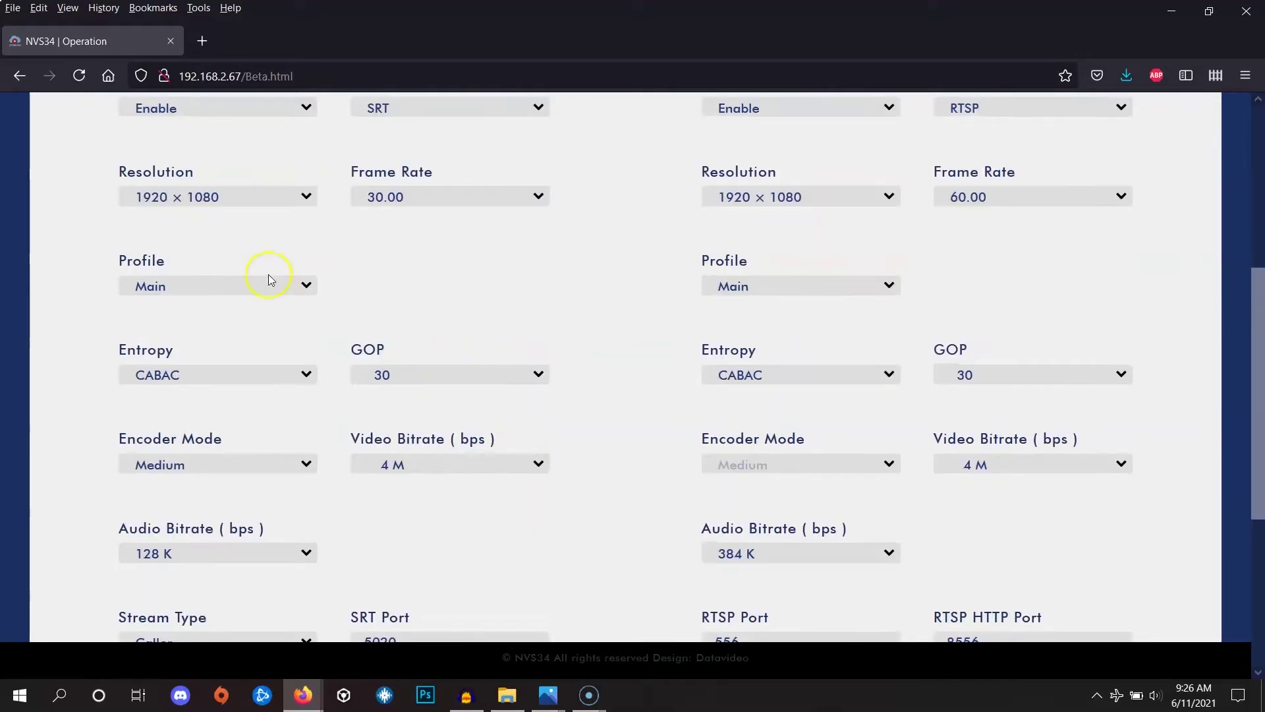
left_click(241, 197)
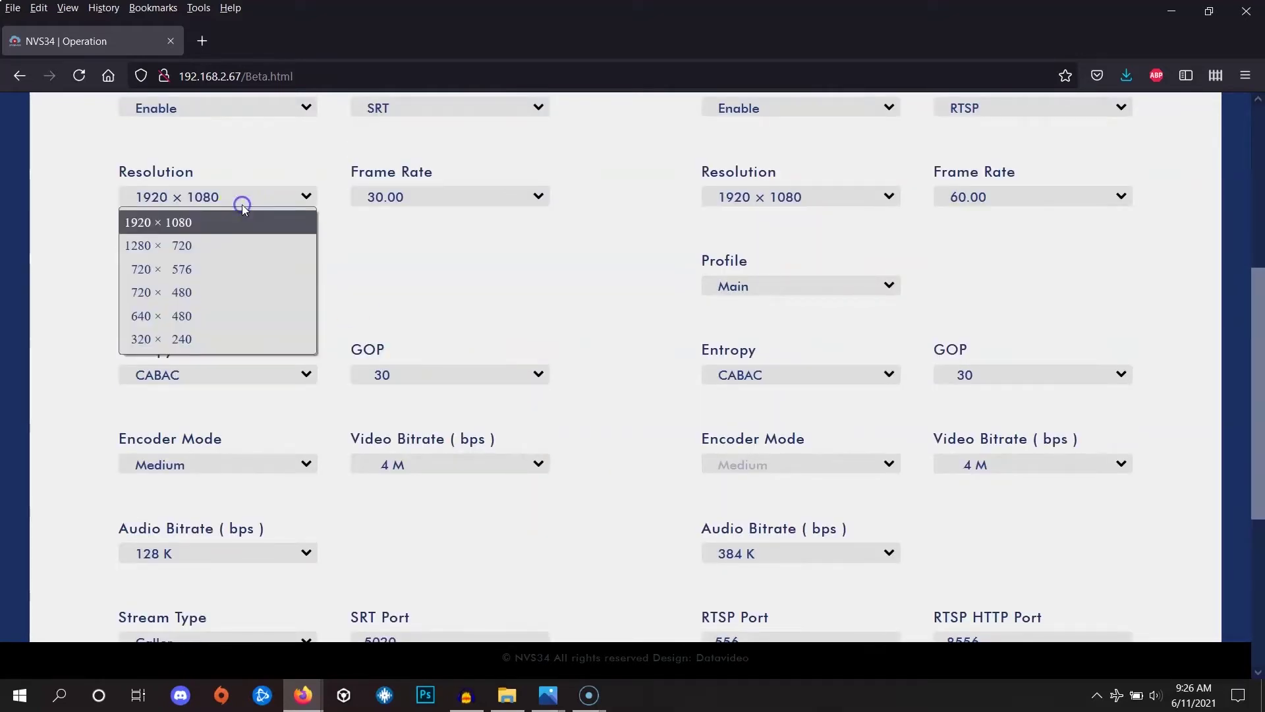
left_click(238, 282)
left_click(237, 247)
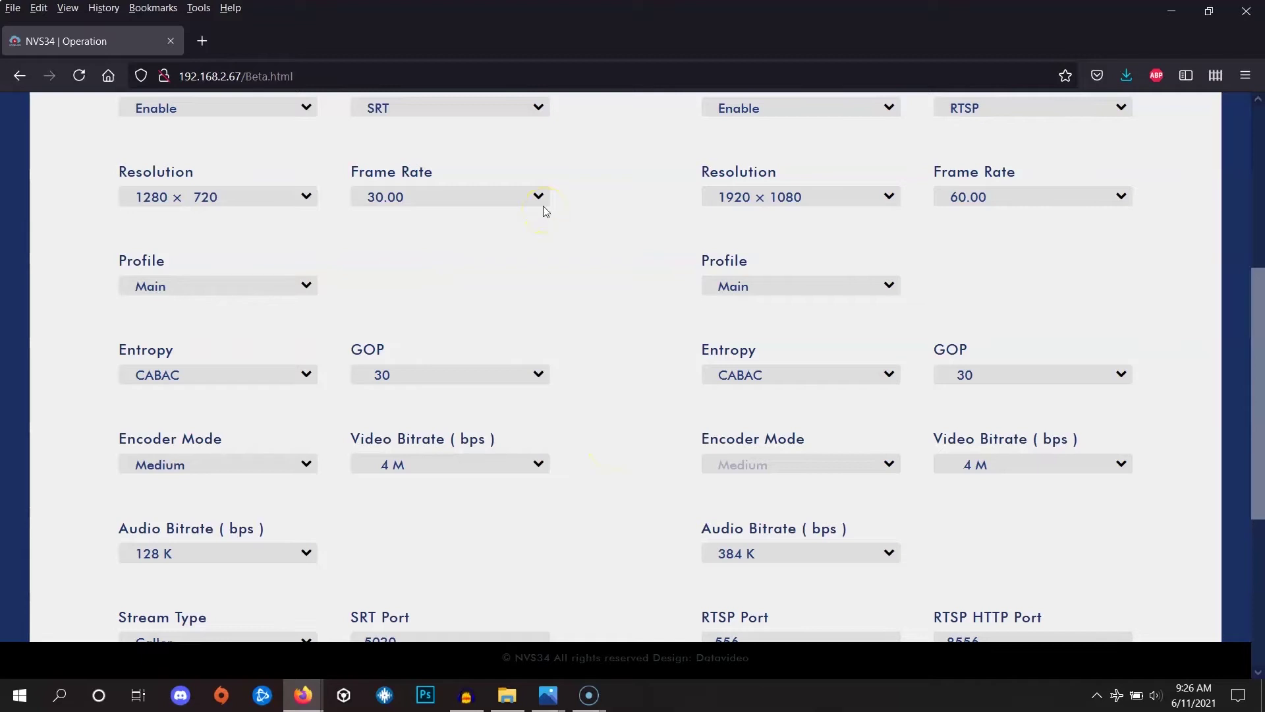
double_click(211, 40)
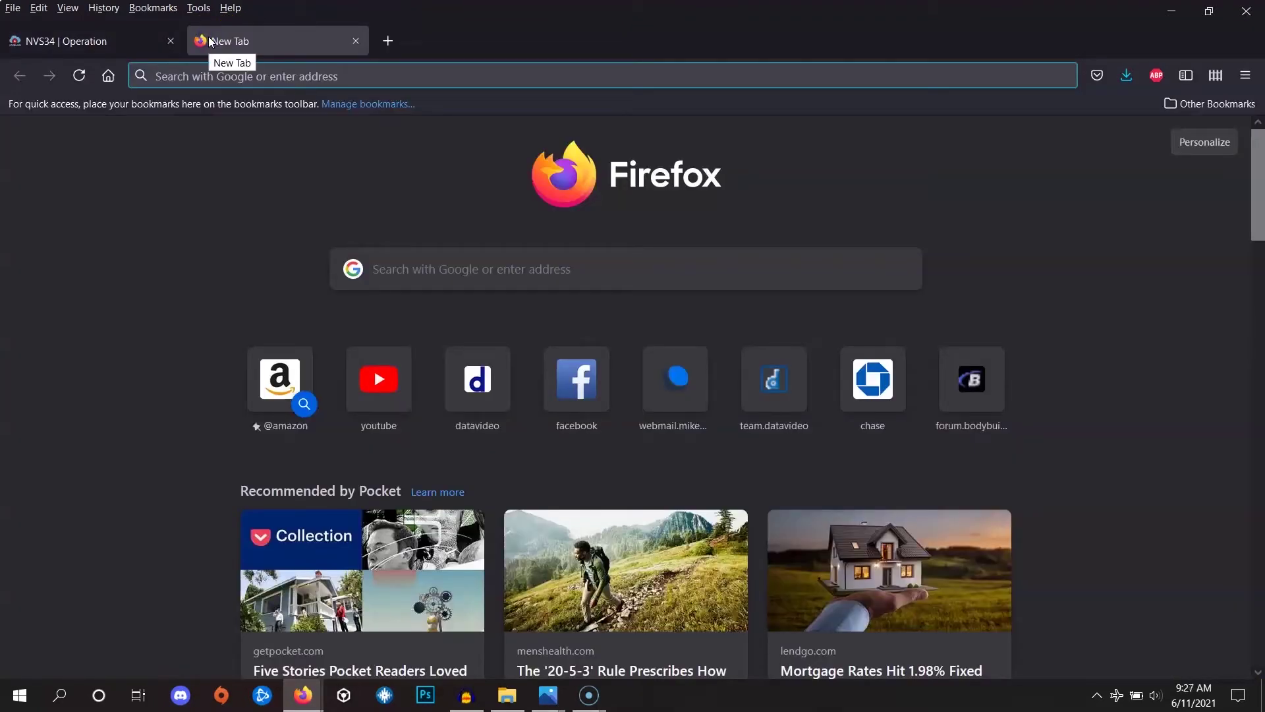
- Run a speedtest.net test: 11 ms ping, 91.22 Mbps download, 39.66 Mbps upload
type("speedtest")
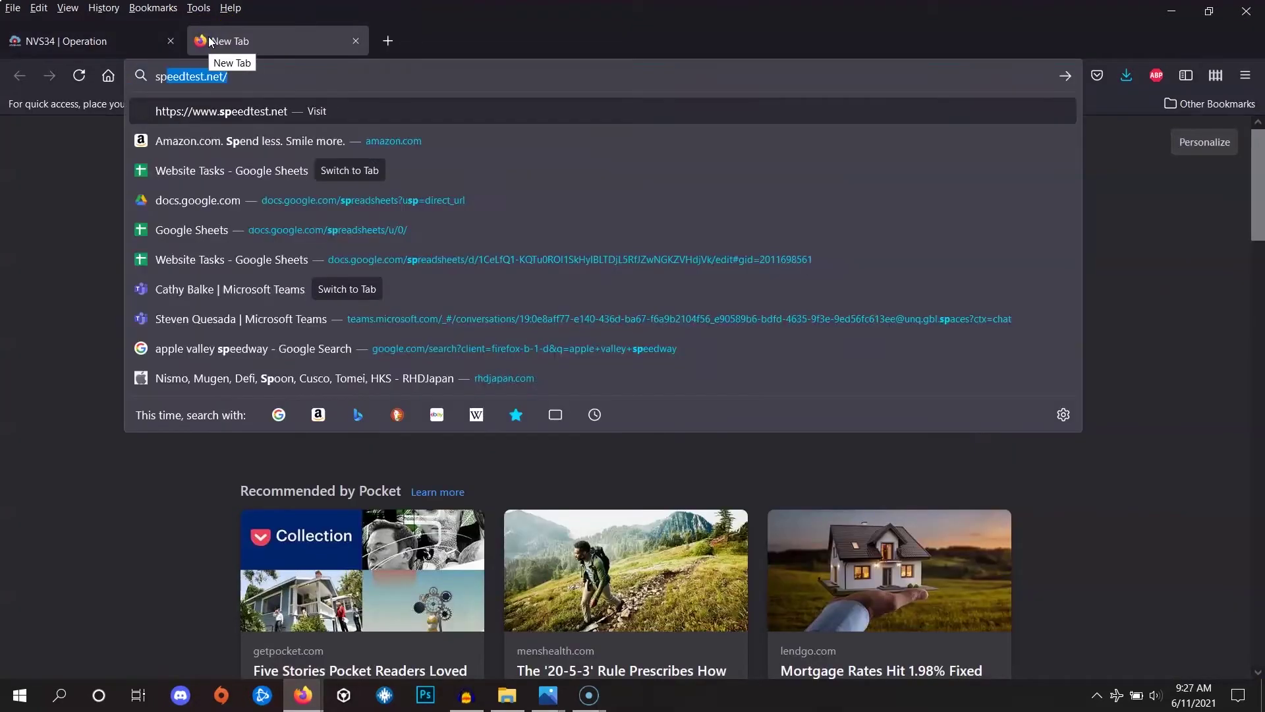
key("BackSpace")
key("BackSpace")
key("BackSpace")
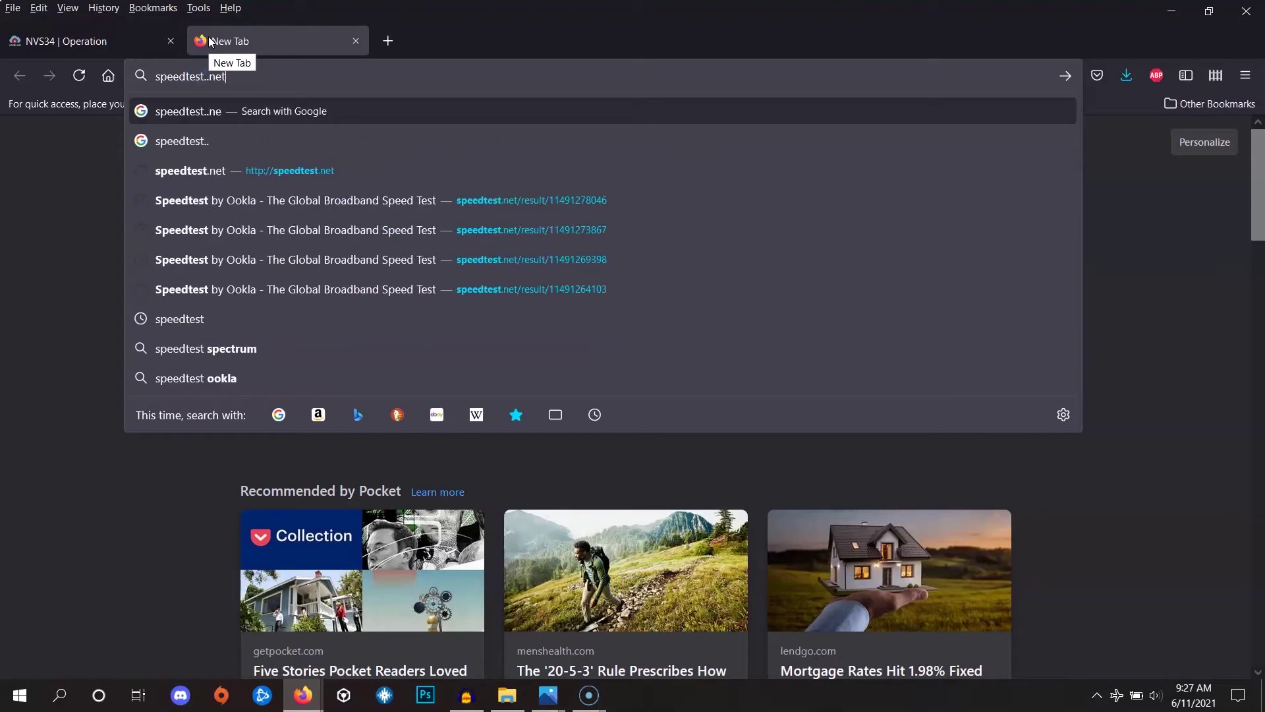
key("Return")
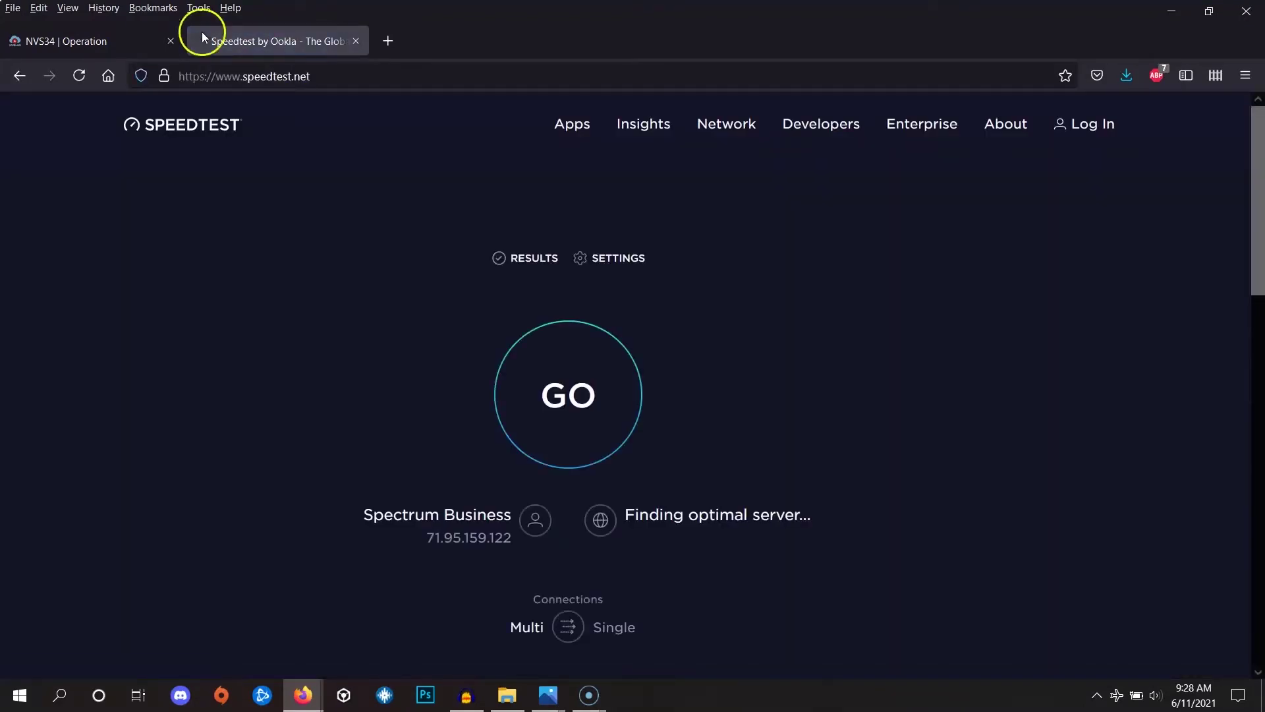
left_click(622, 391)
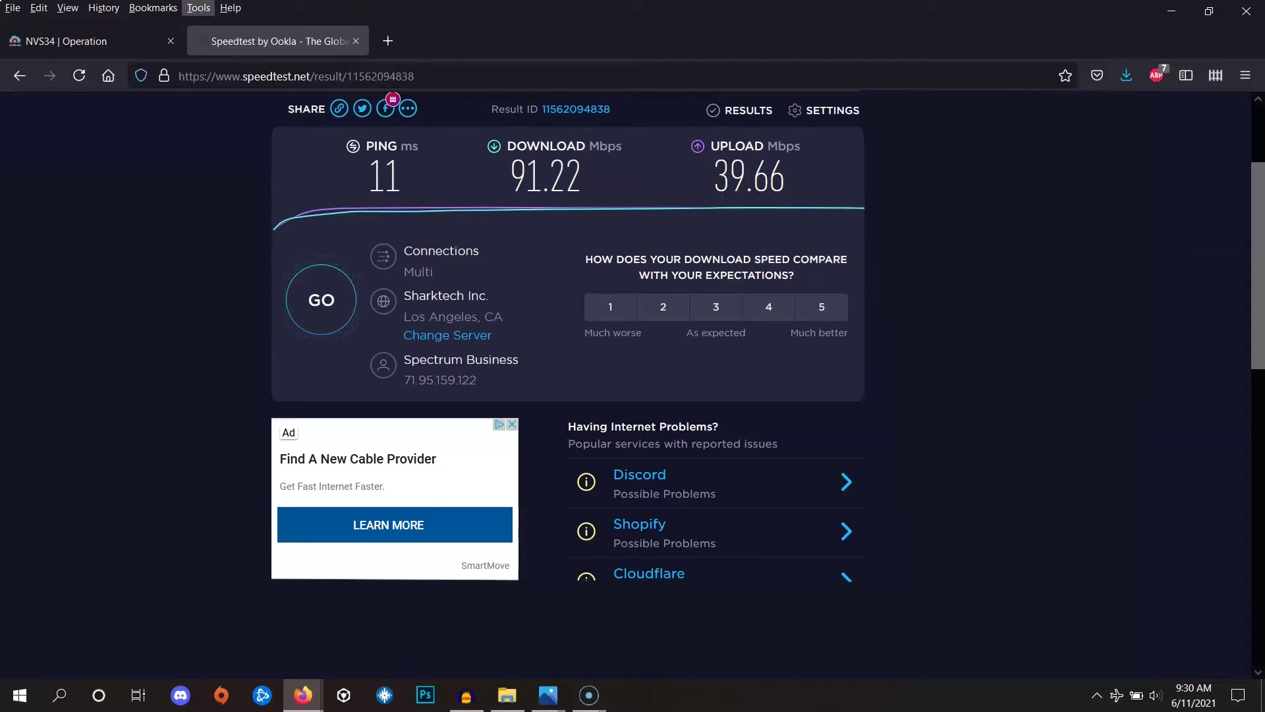
- Set Streaming one back to 1920 × 1080 and clear the SRT Port and Caller IP Address fields
left_click(63, 44)
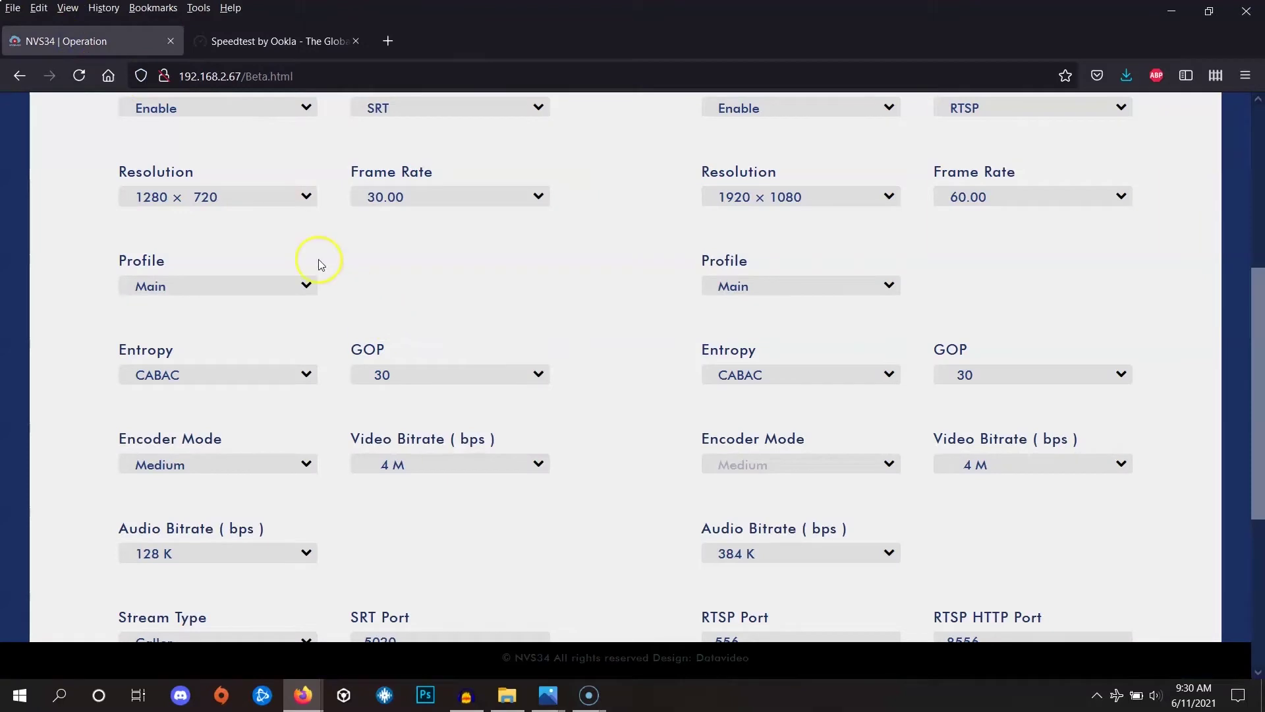
left_click(251, 198)
left_click(225, 232)
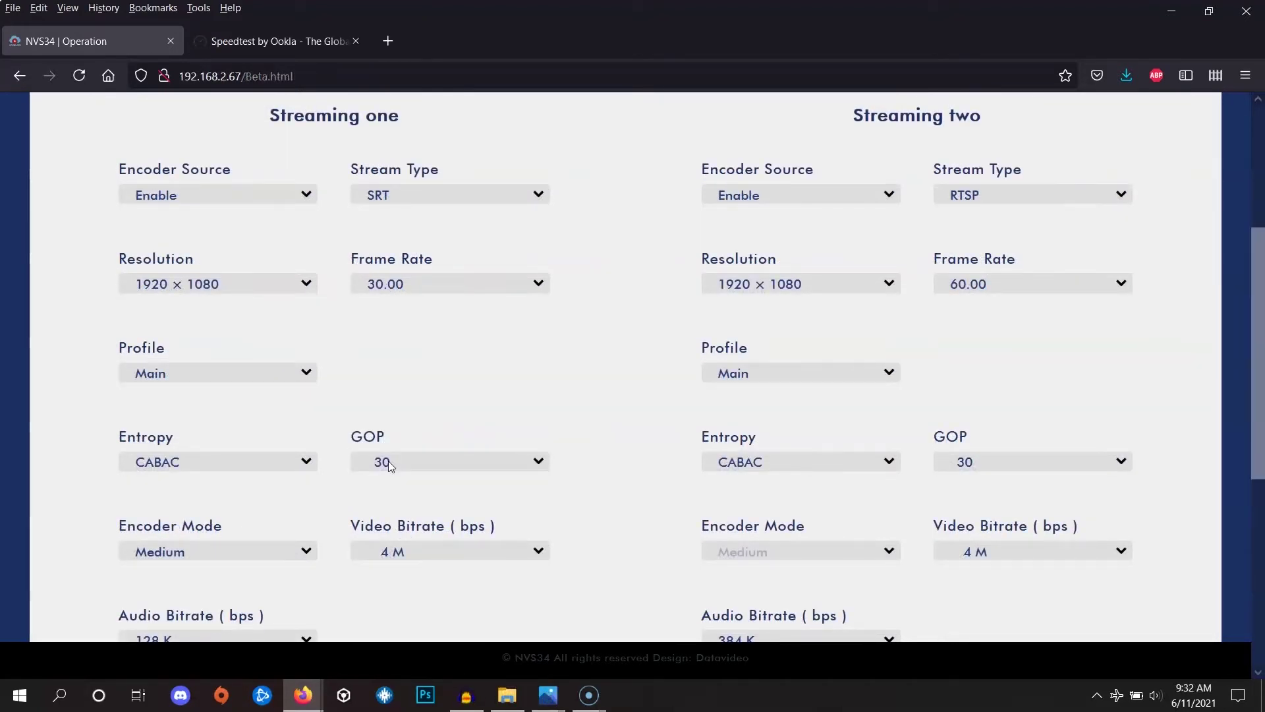
scroll(375, 452, "down", 4)
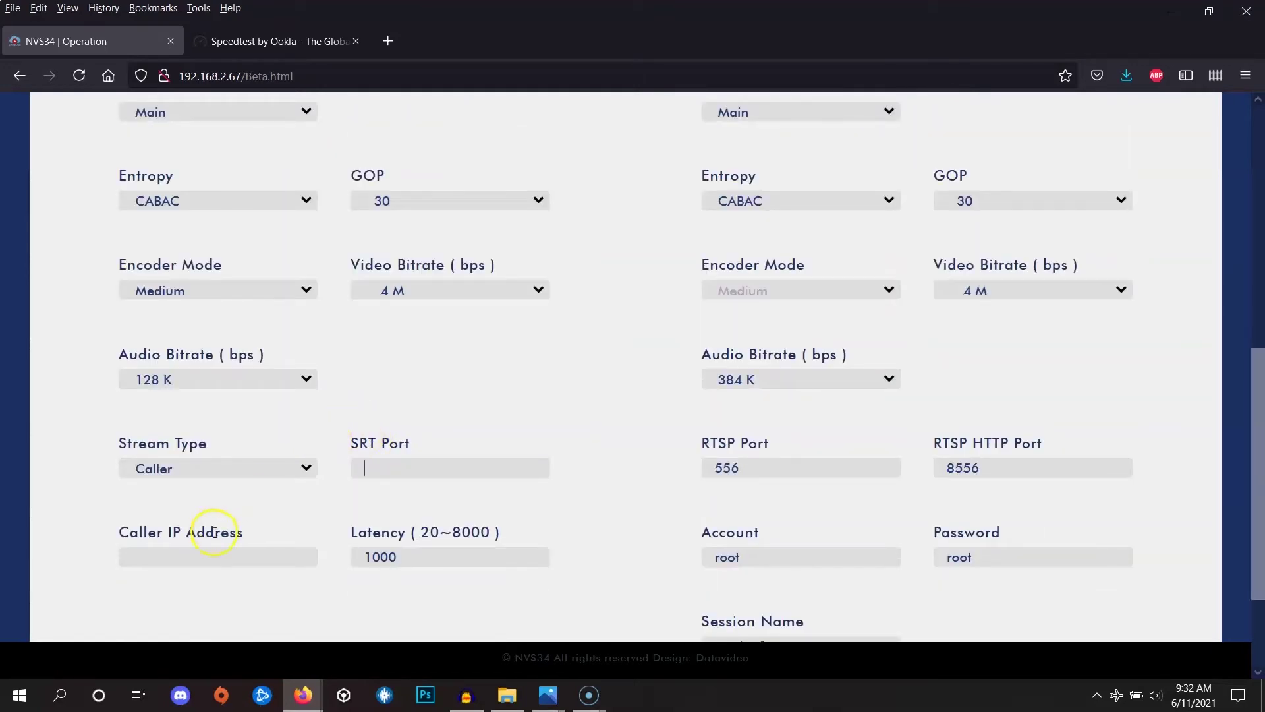
left_click(227, 562)
left_click(407, 468)
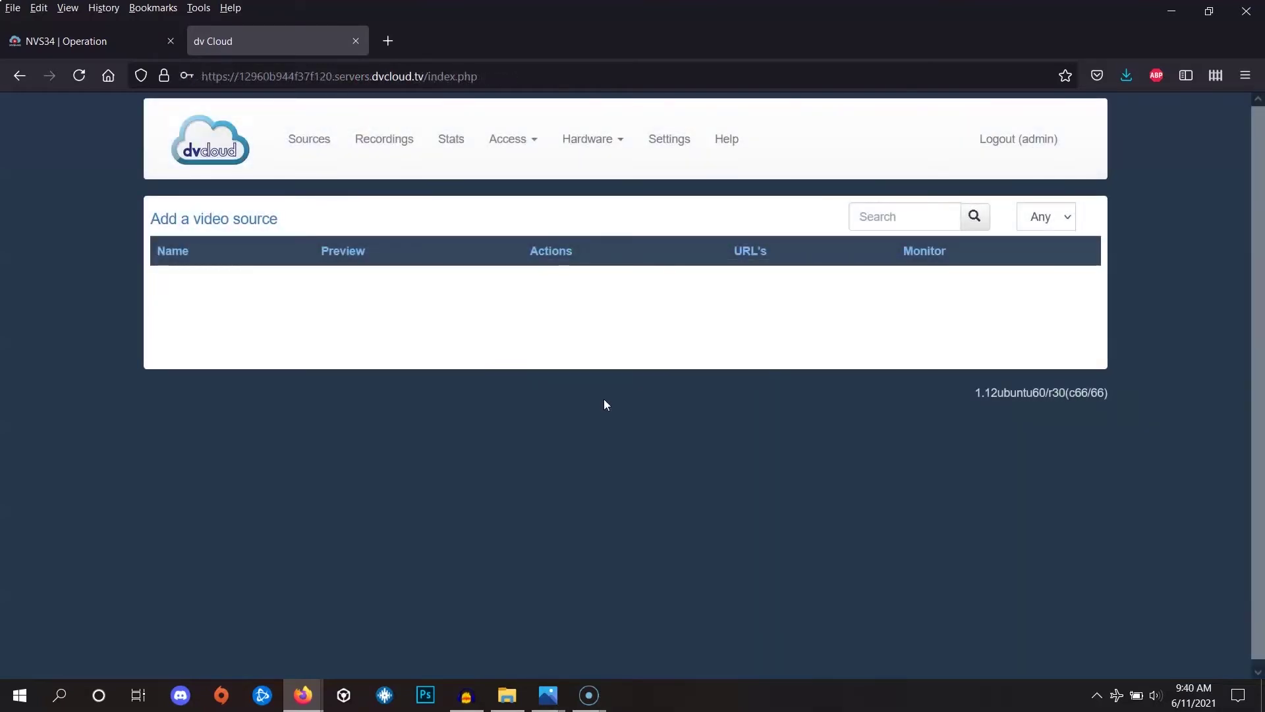
- Log in to dvCloud and start adding a new video source from the Sources page
left_click(612, 450)
left_click(239, 215)
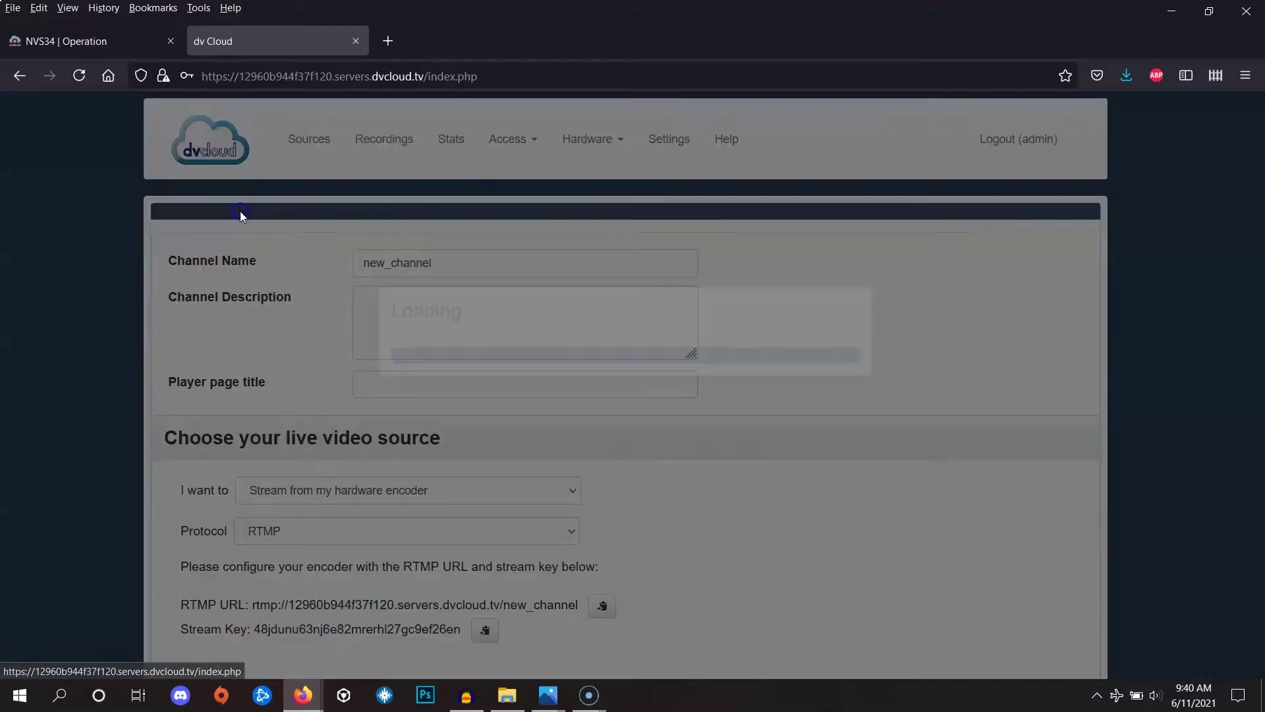
- Name the new channel 'learningisfun' and switch its source protocol to SRT
left_click(706, 399)
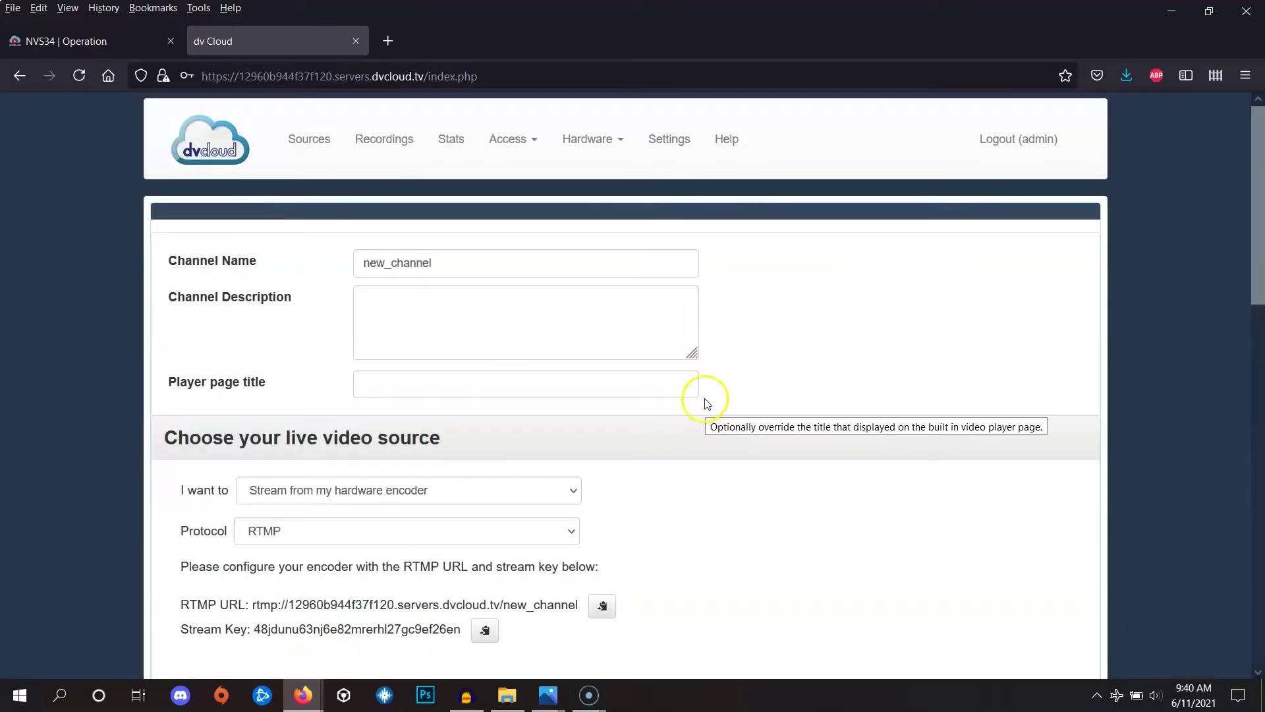
left_click(646, 304)
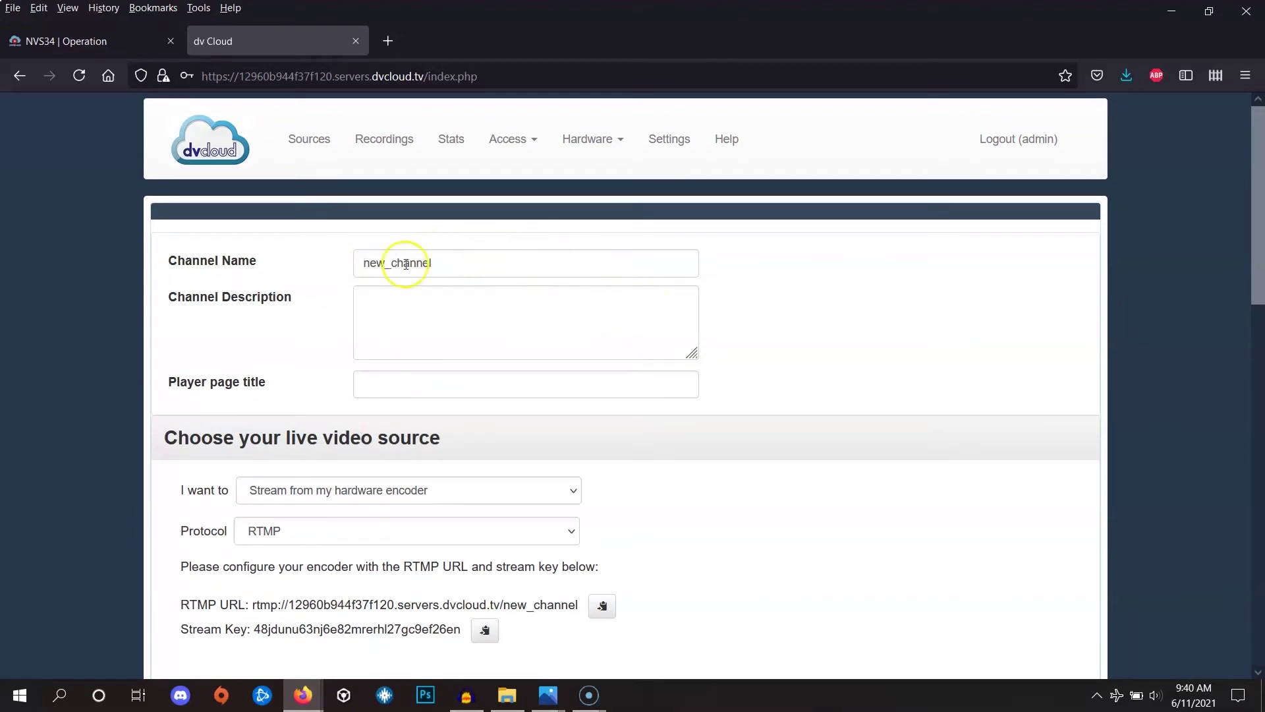
key("shift+Tab")
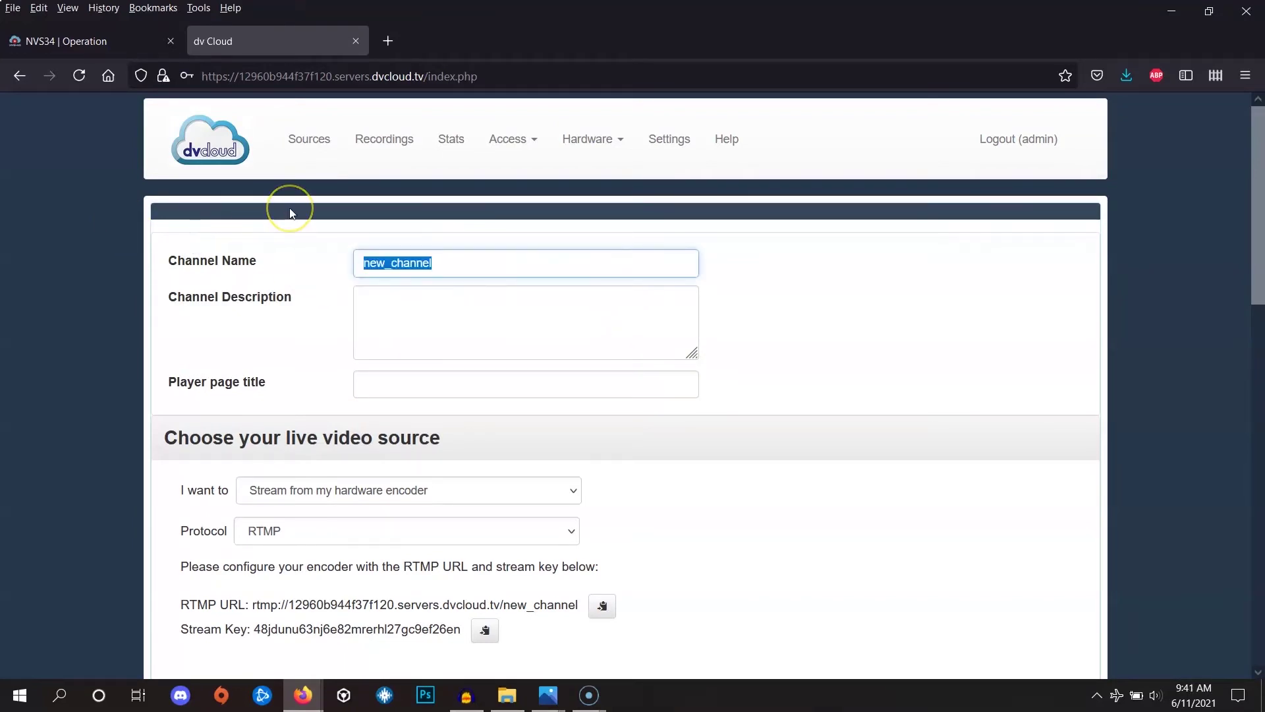
type("learn")
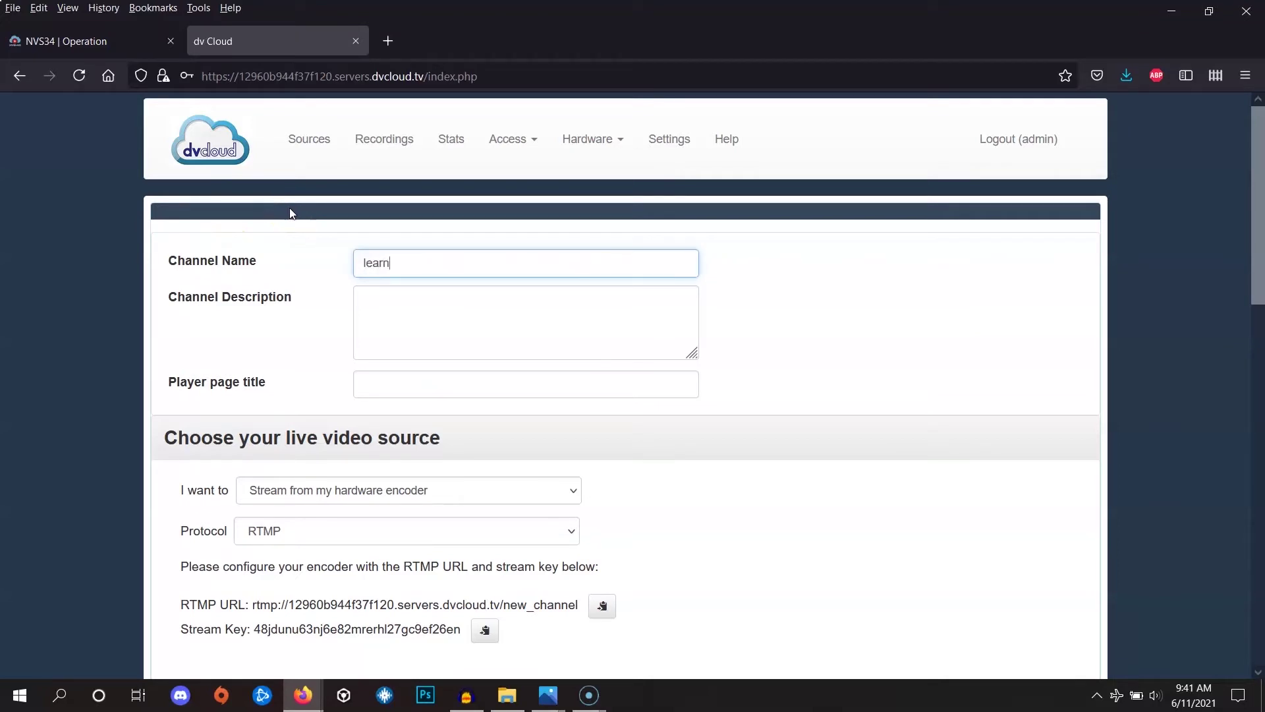
type("ingisfun")
scroll(744, 454, "down", 2)
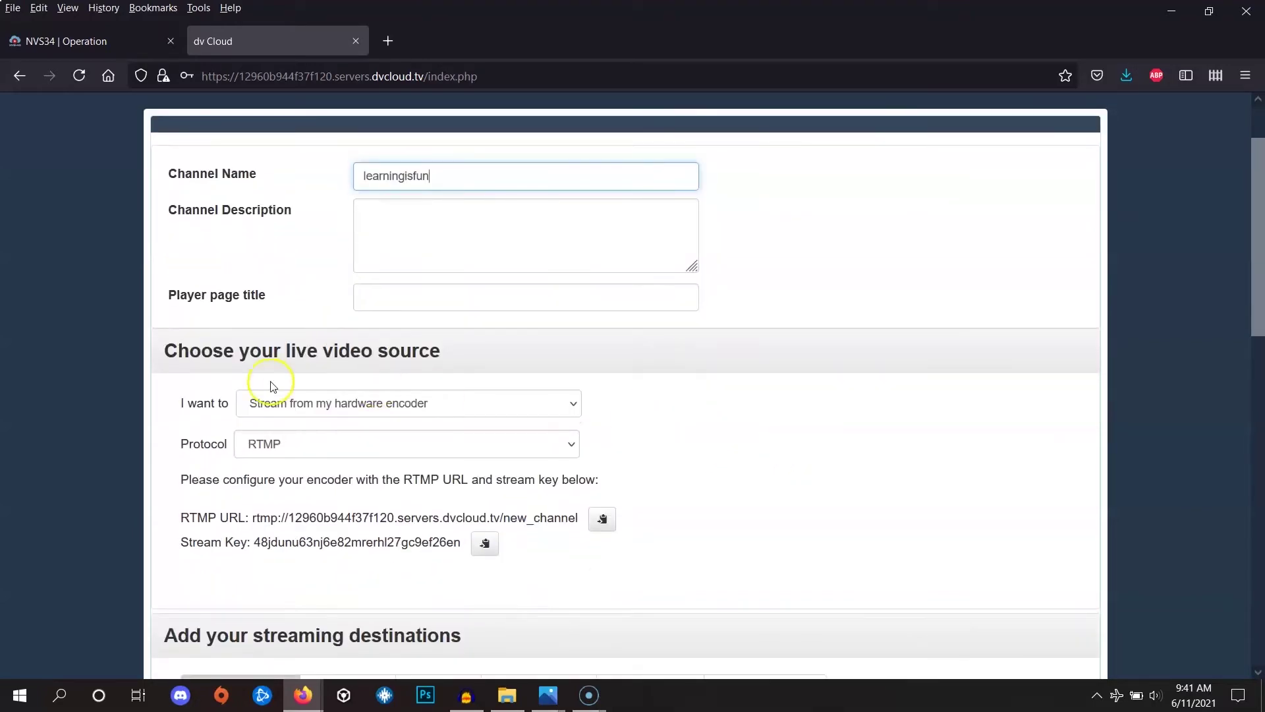
left_click(300, 440)
left_click(277, 488)
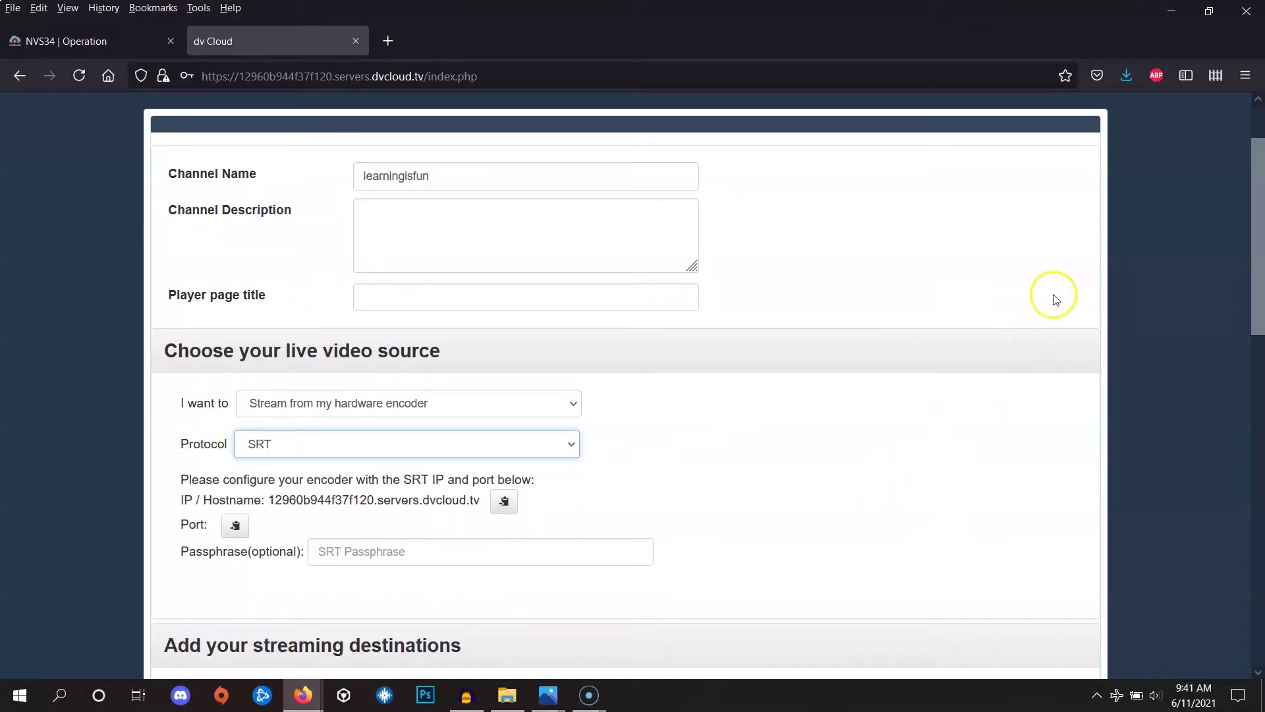
- Save the learningisfun channel and restart the dvCloud service
left_click_drag(1257, 226, 1260, 638)
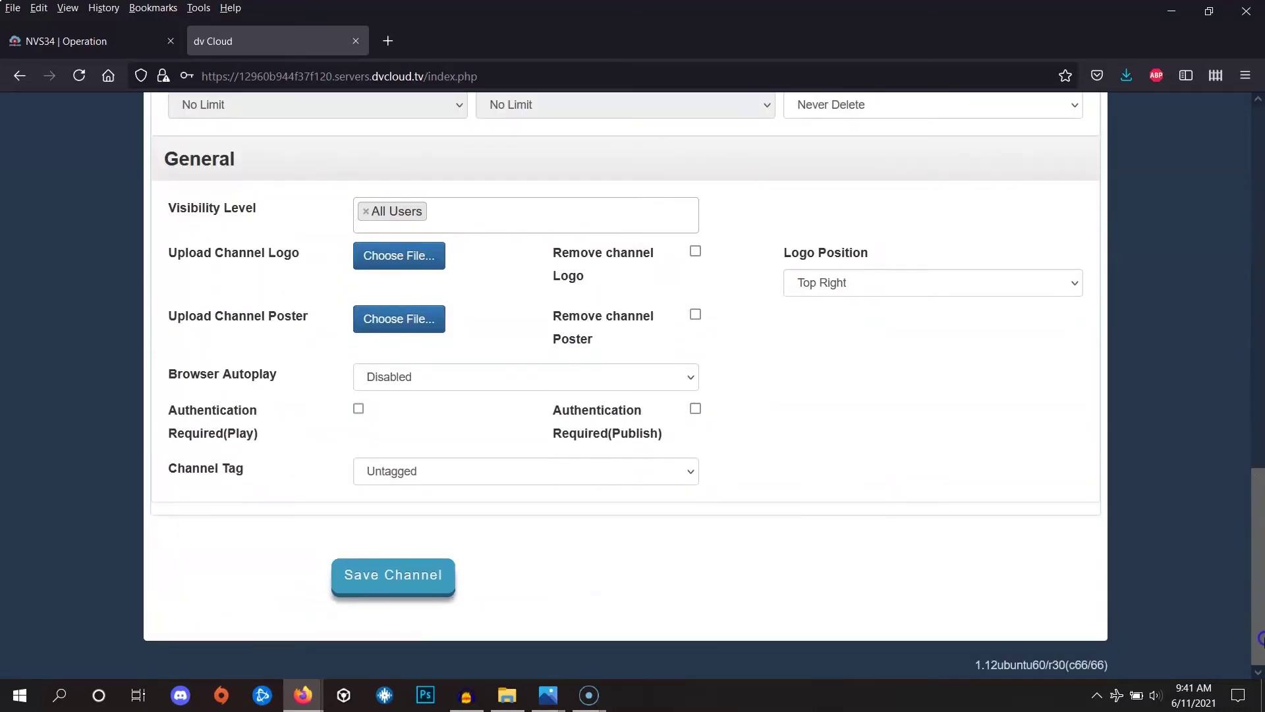
left_click(395, 575)
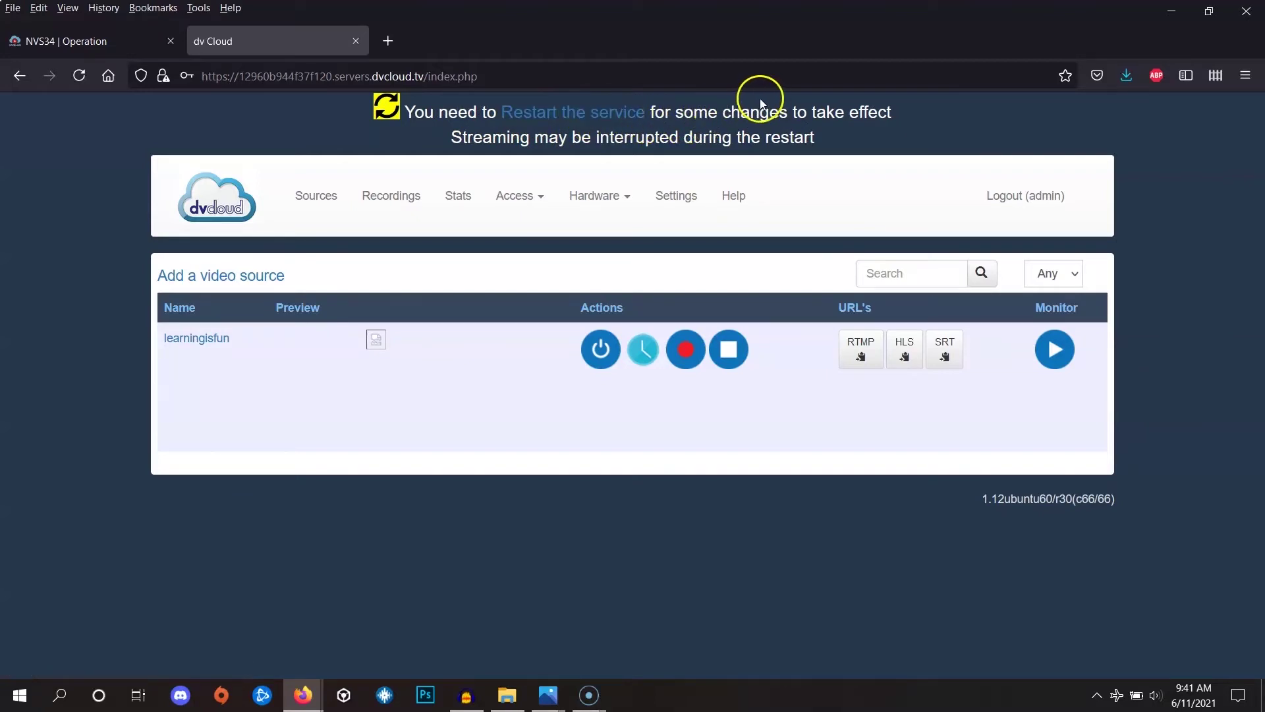
left_click(572, 119)
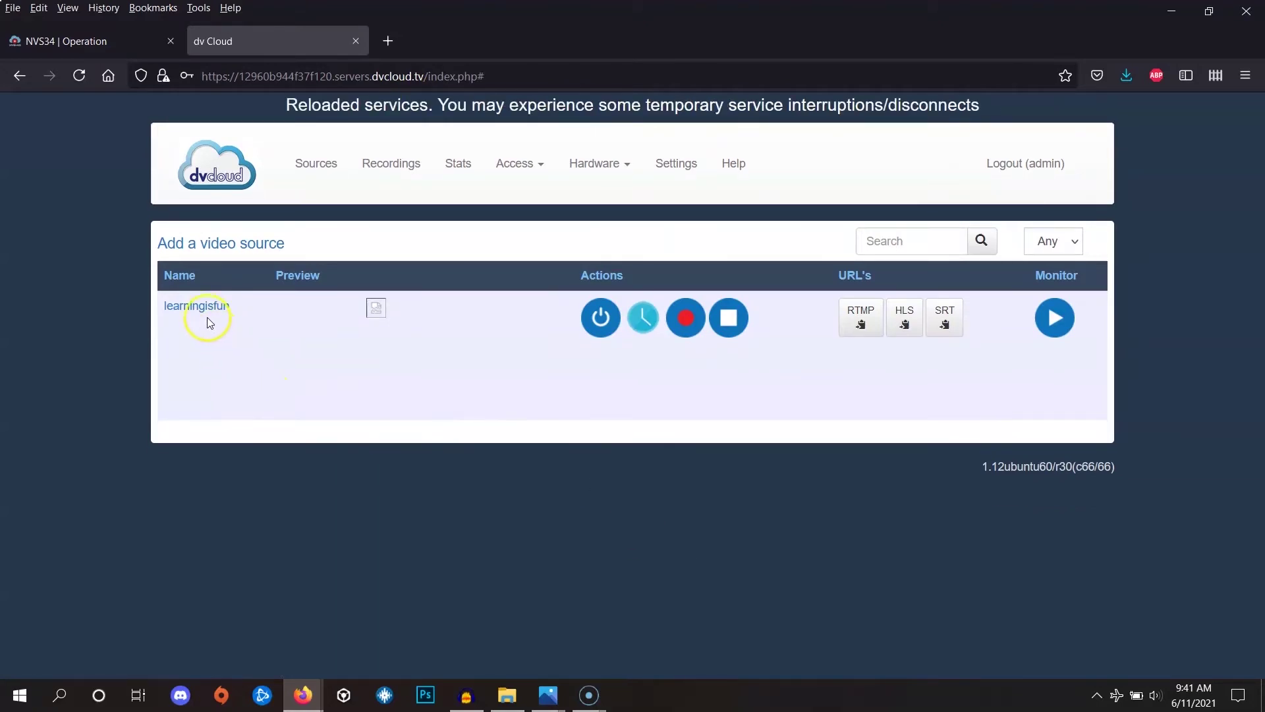
- Copy the learningisfun channel's SRT host name and port 5020 from its source details
left_click(202, 283)
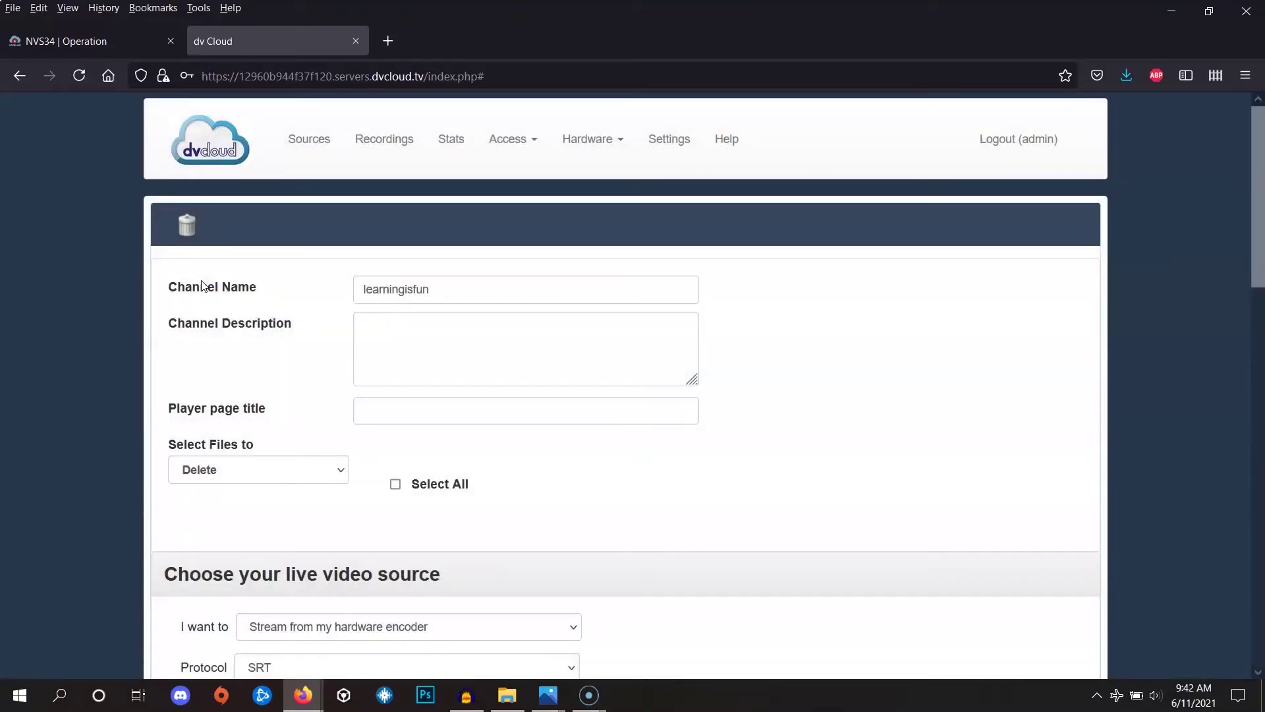
scroll(408, 323, "down", 3)
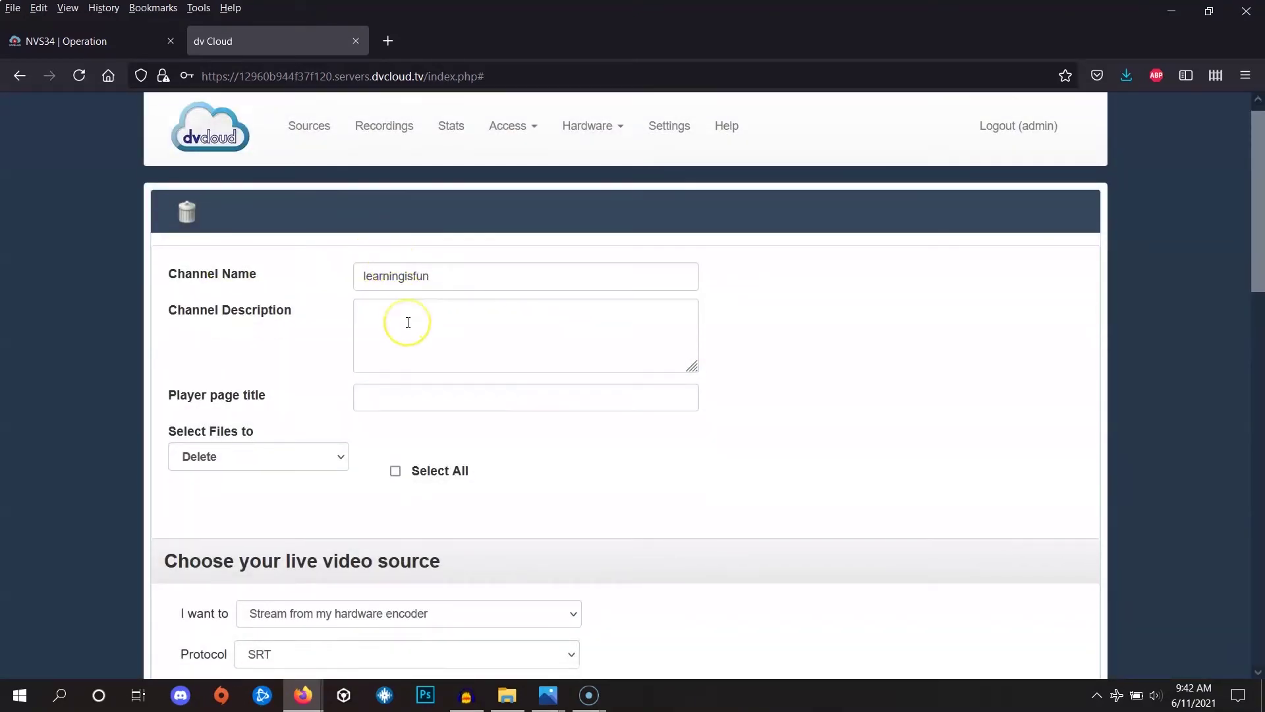
scroll(409, 323, "down", 3)
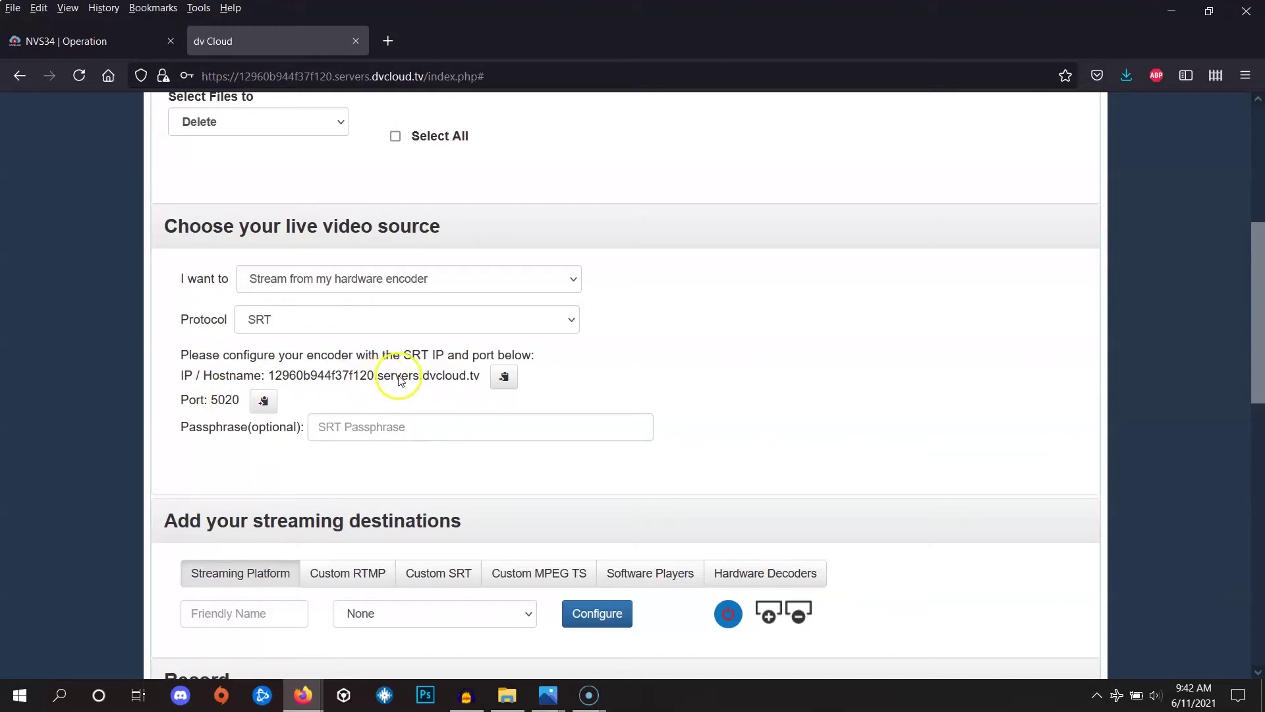
left_click(508, 385)
left_click(508, 386)
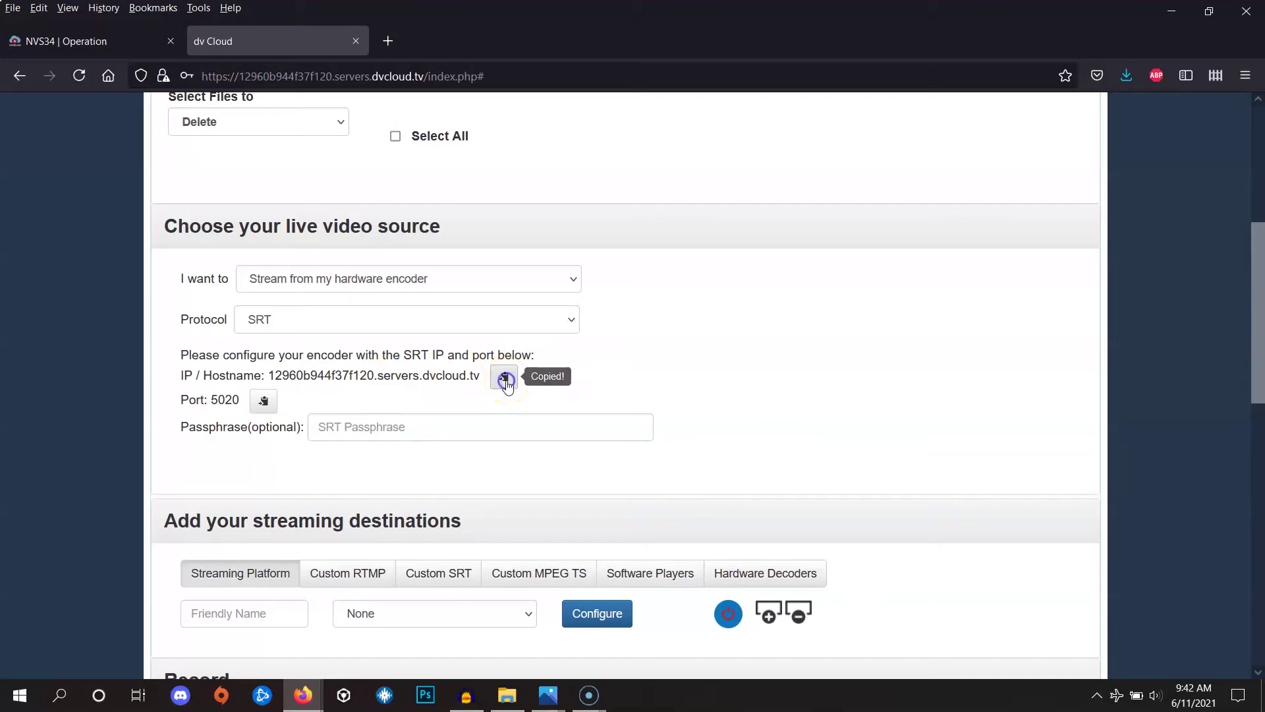
left_click(211, 407)
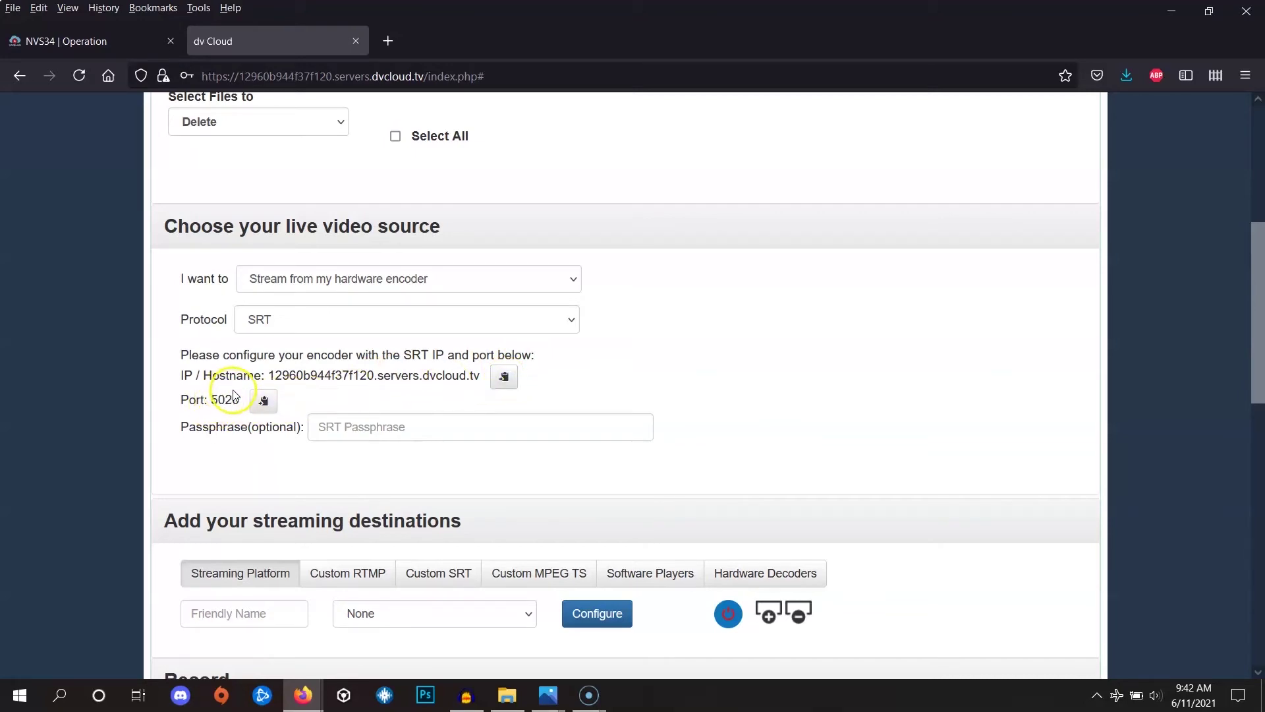
left_click(272, 389)
- Paste the dvCloud SRT host into Streaming one's Caller IP Address
left_click(17, 48)
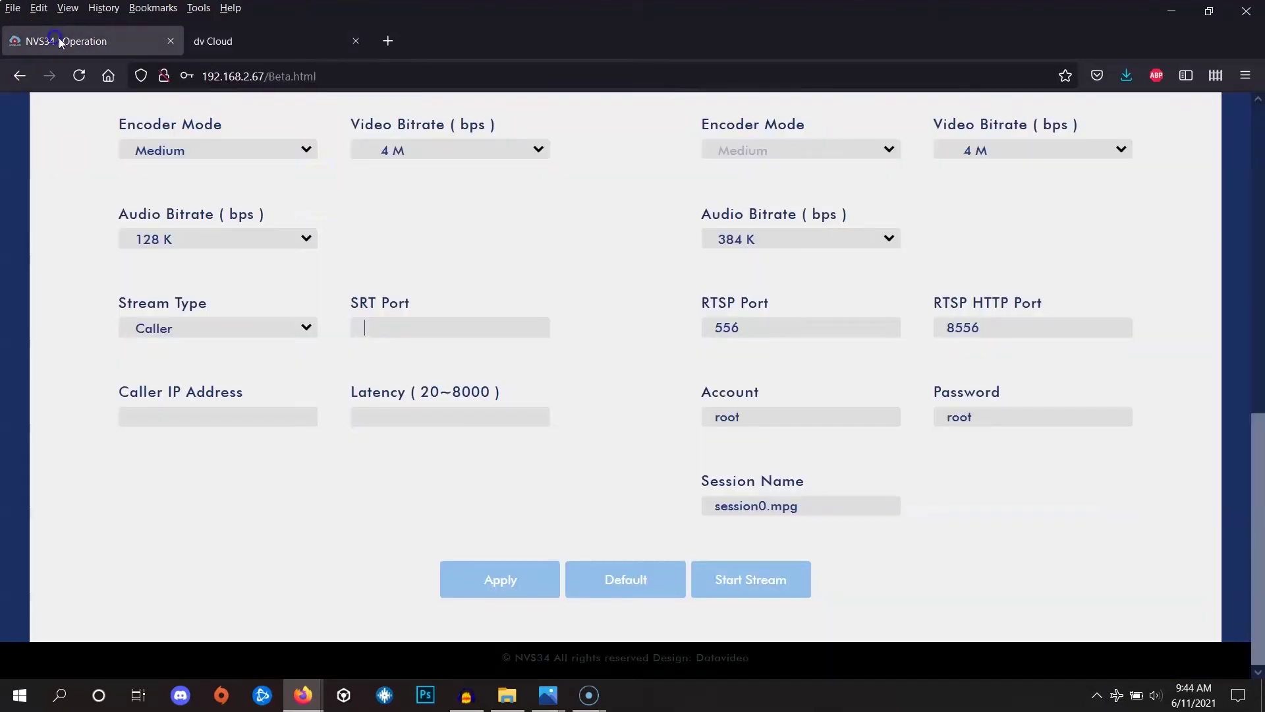
scroll(438, 410, "up", 10)
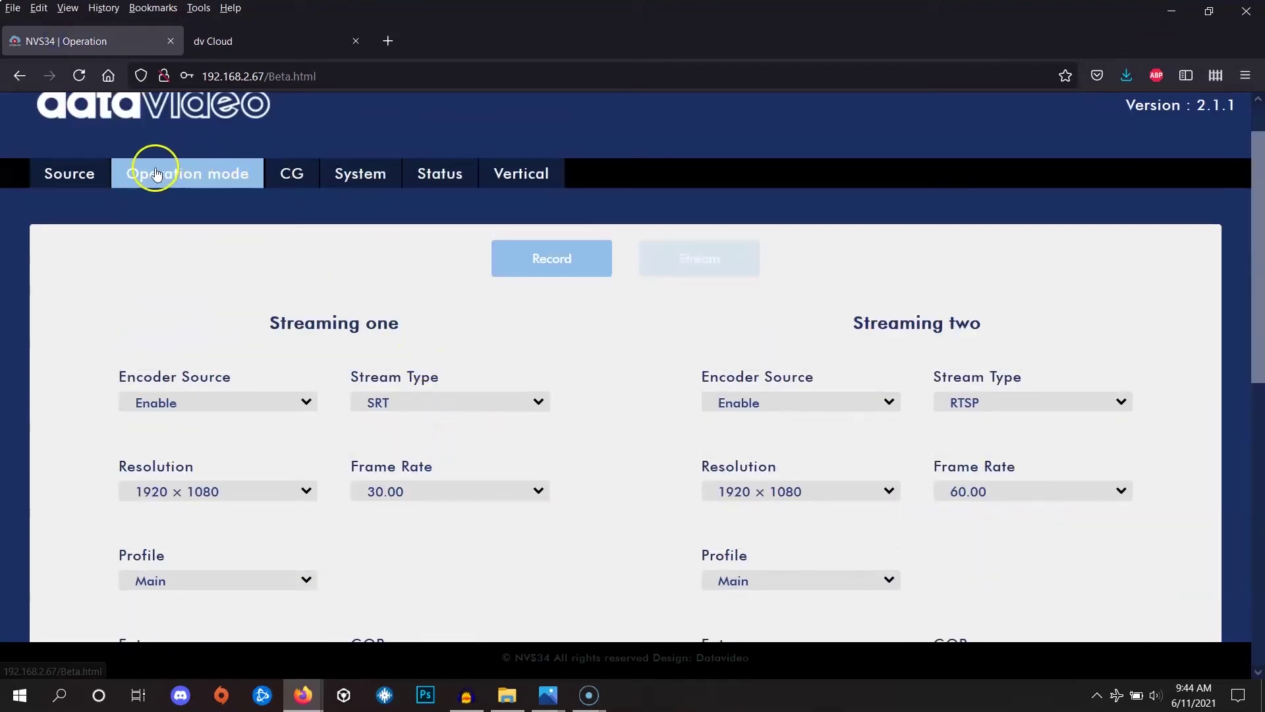
left_click(172, 182)
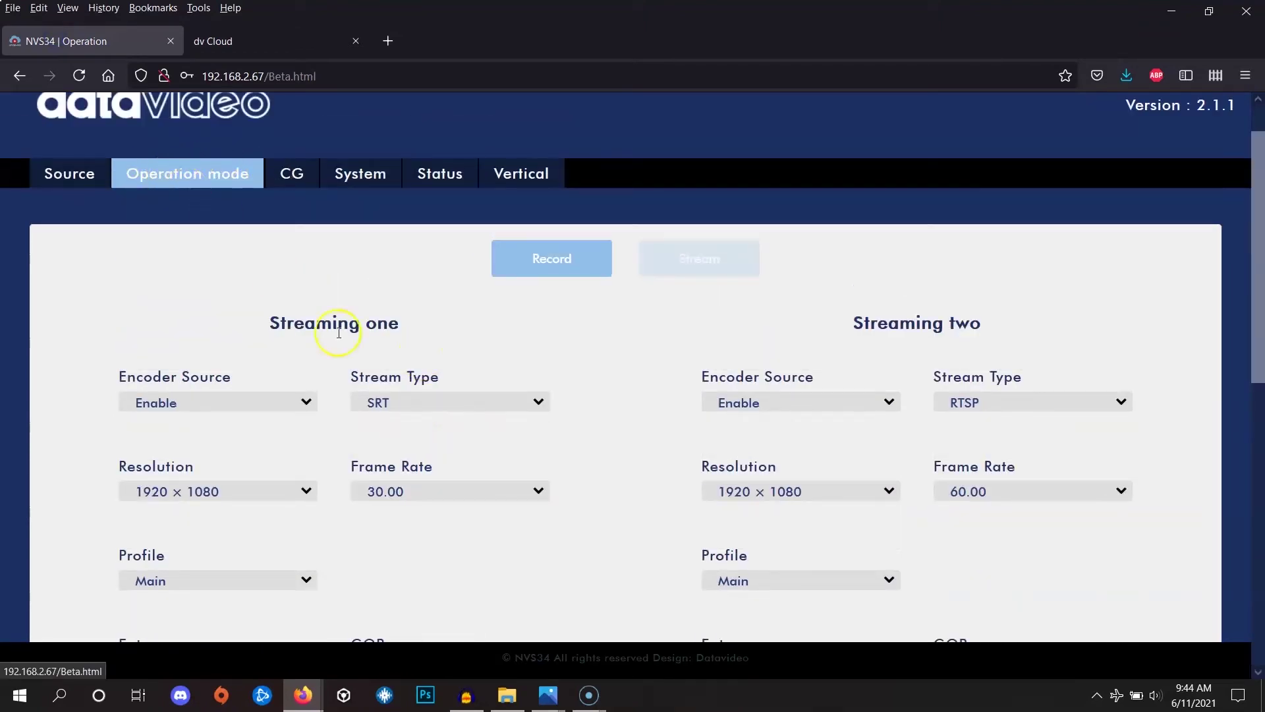
scroll(369, 356, "down", 2)
scroll(374, 373, "down", 6)
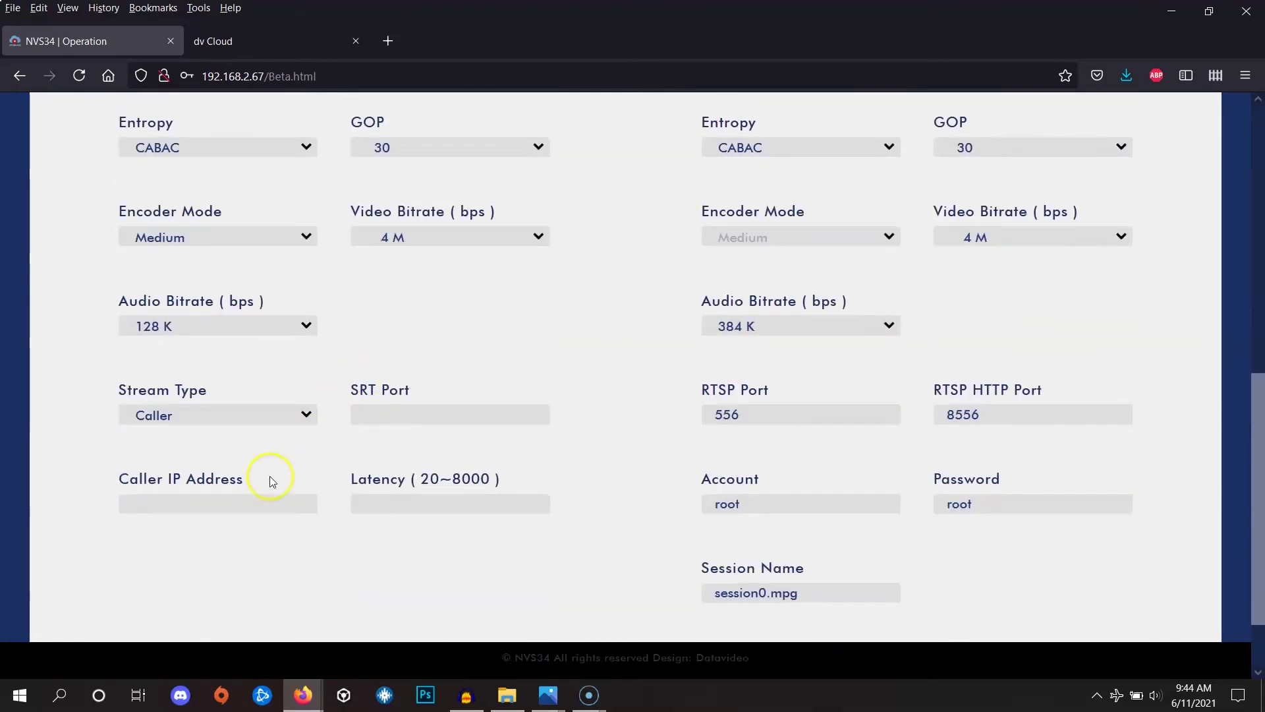
left_click(212, 503)
right_click(184, 513)
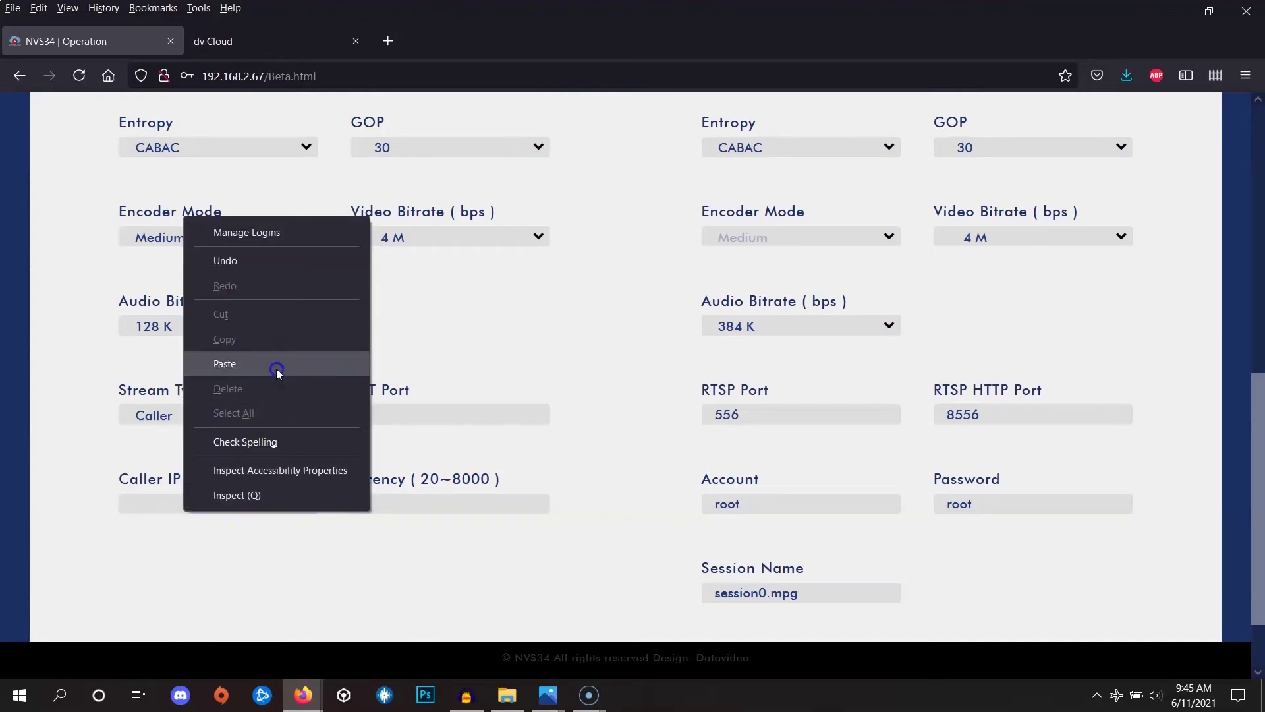
left_click(225, 364)
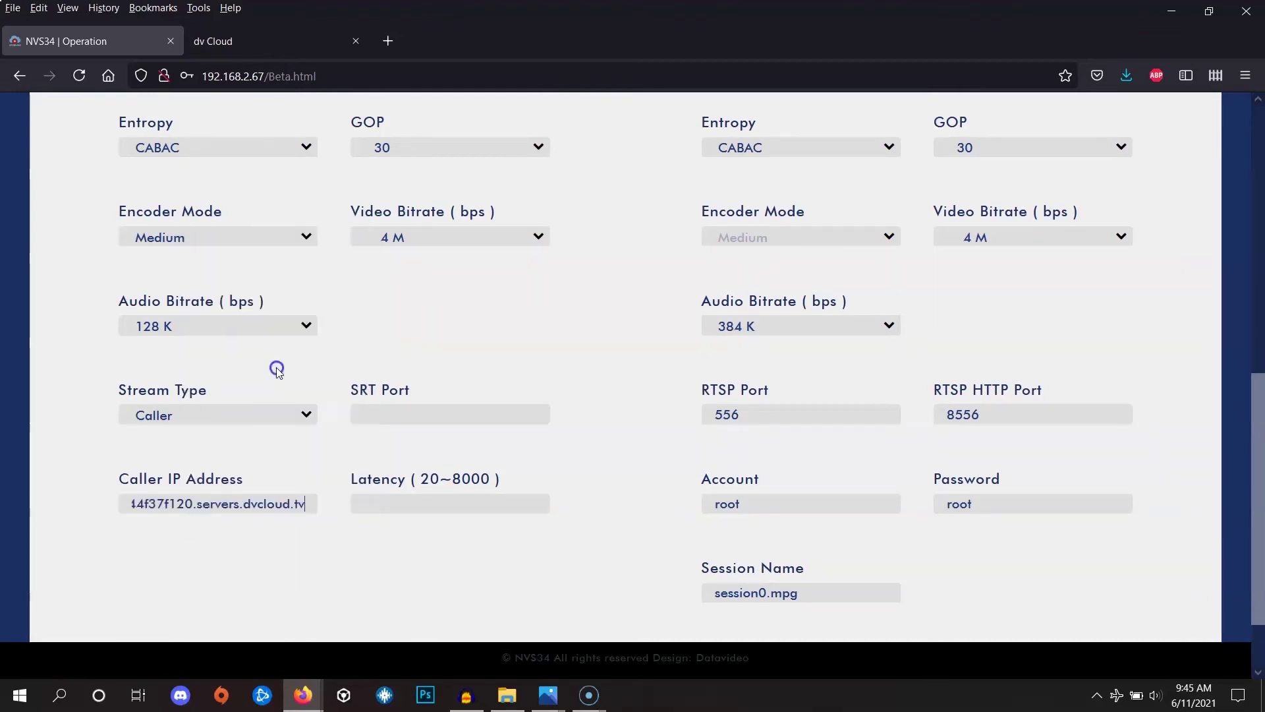
- Enter SRT Port 5020 and Latency 1000, then apply the Streaming one settings
left_click(382, 389)
type("5020")
left_click(424, 502)
left_click(422, 546)
left_click(430, 505)
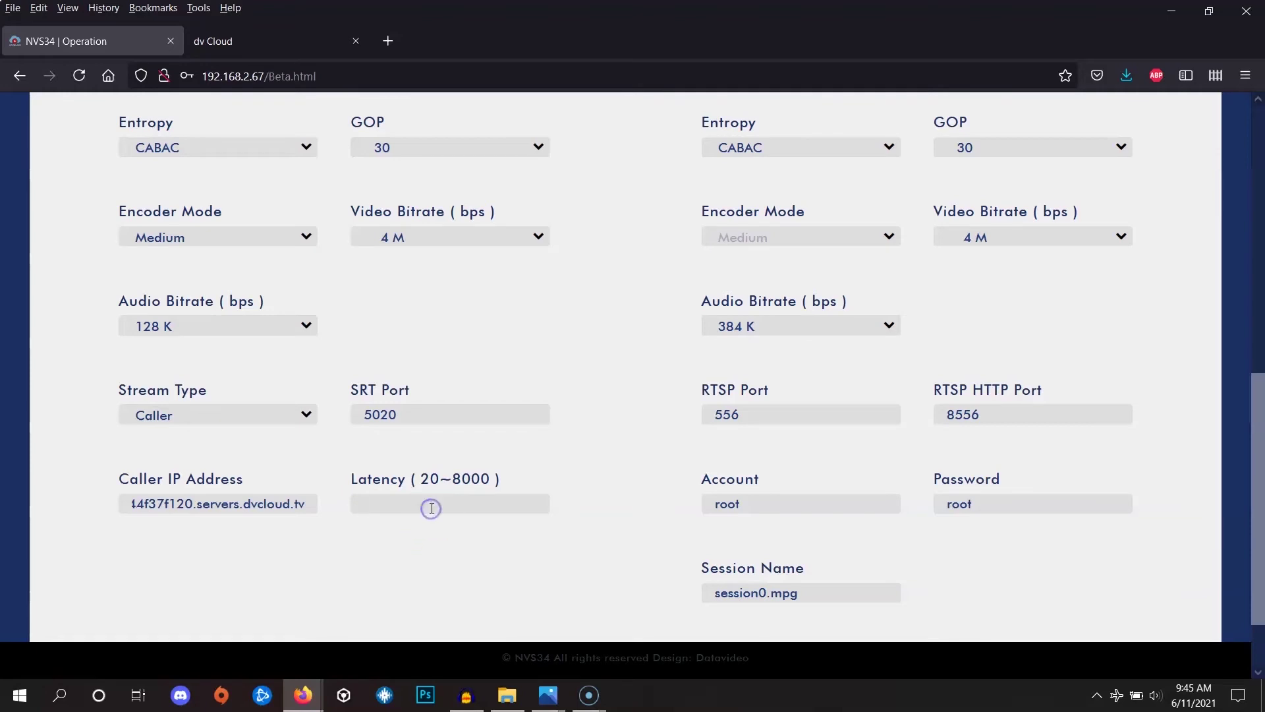
type("1000")
scroll(594, 515, "down", 1)
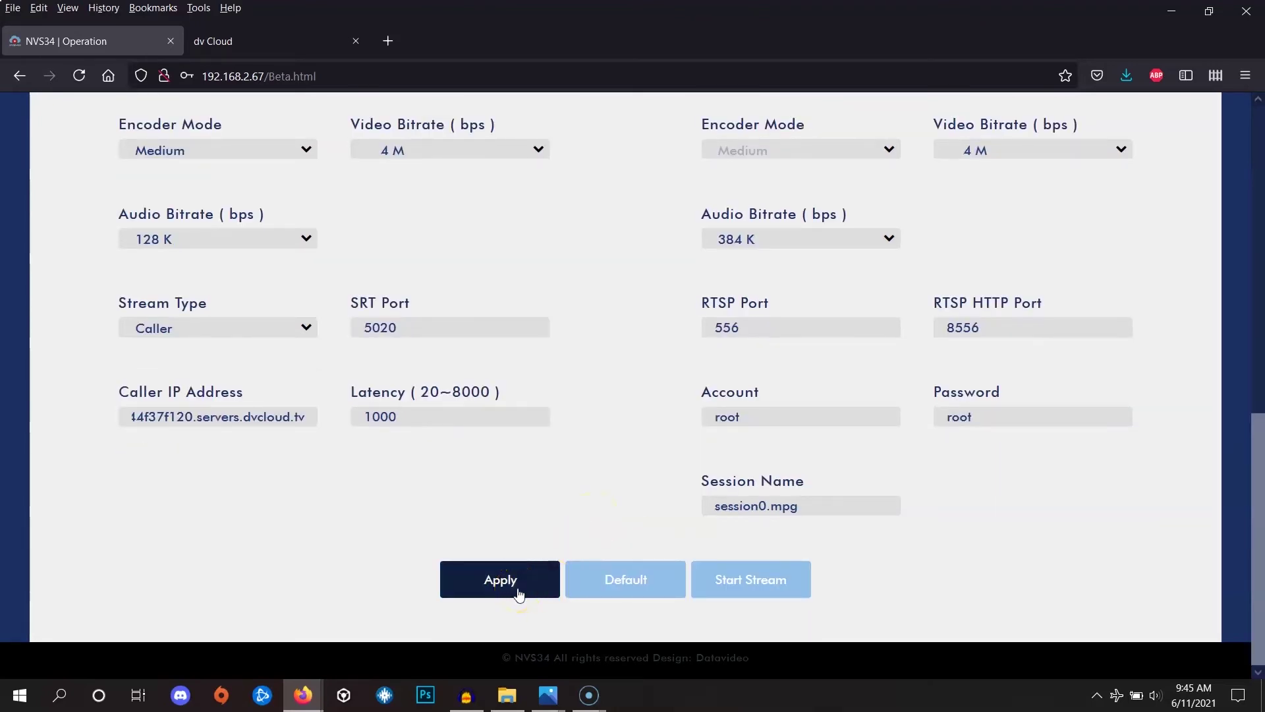
left_click(519, 592)
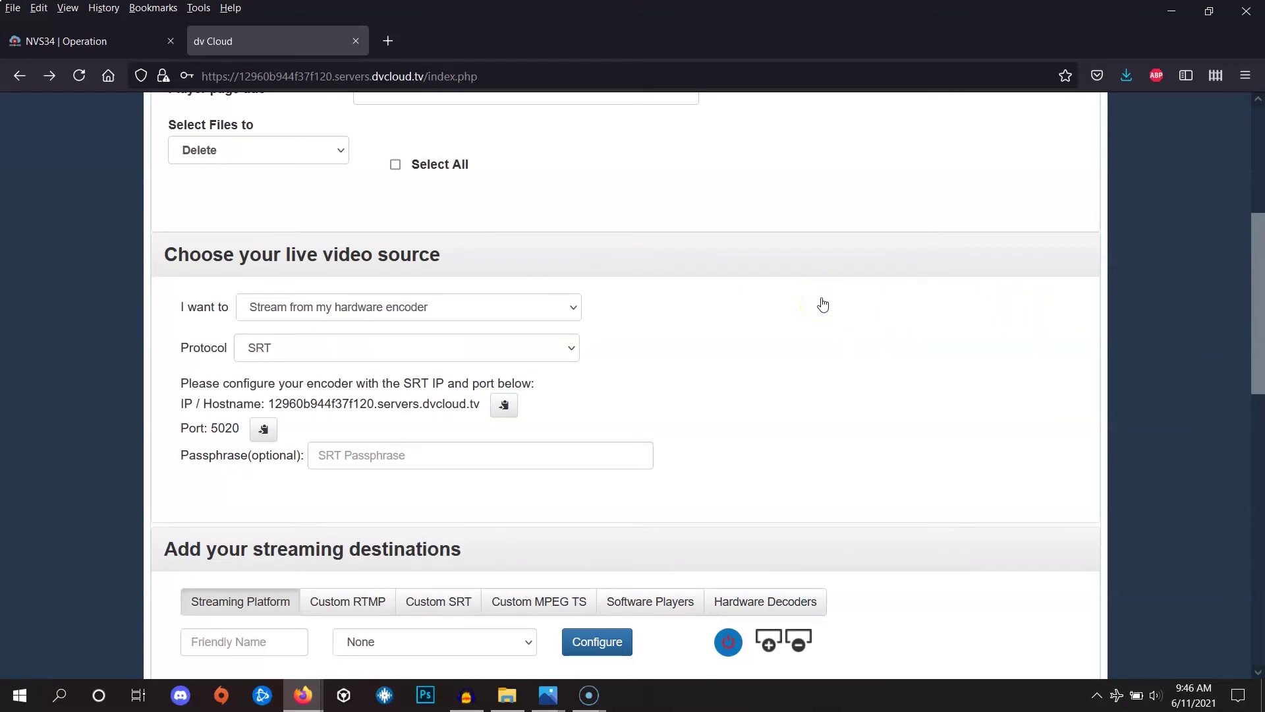
- Stop and restart the learningisfun channel from the sources list, then restart the service
left_click_drag(1257, 275, 1260, 84)
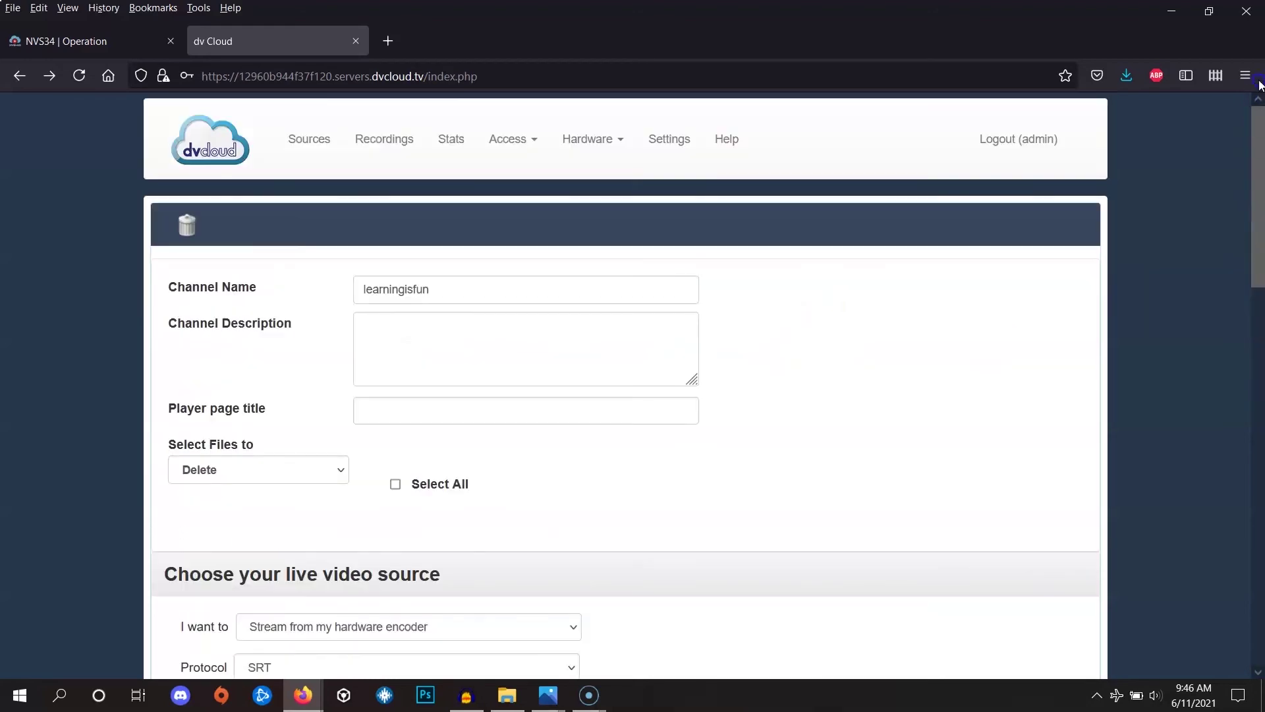
left_click(189, 137)
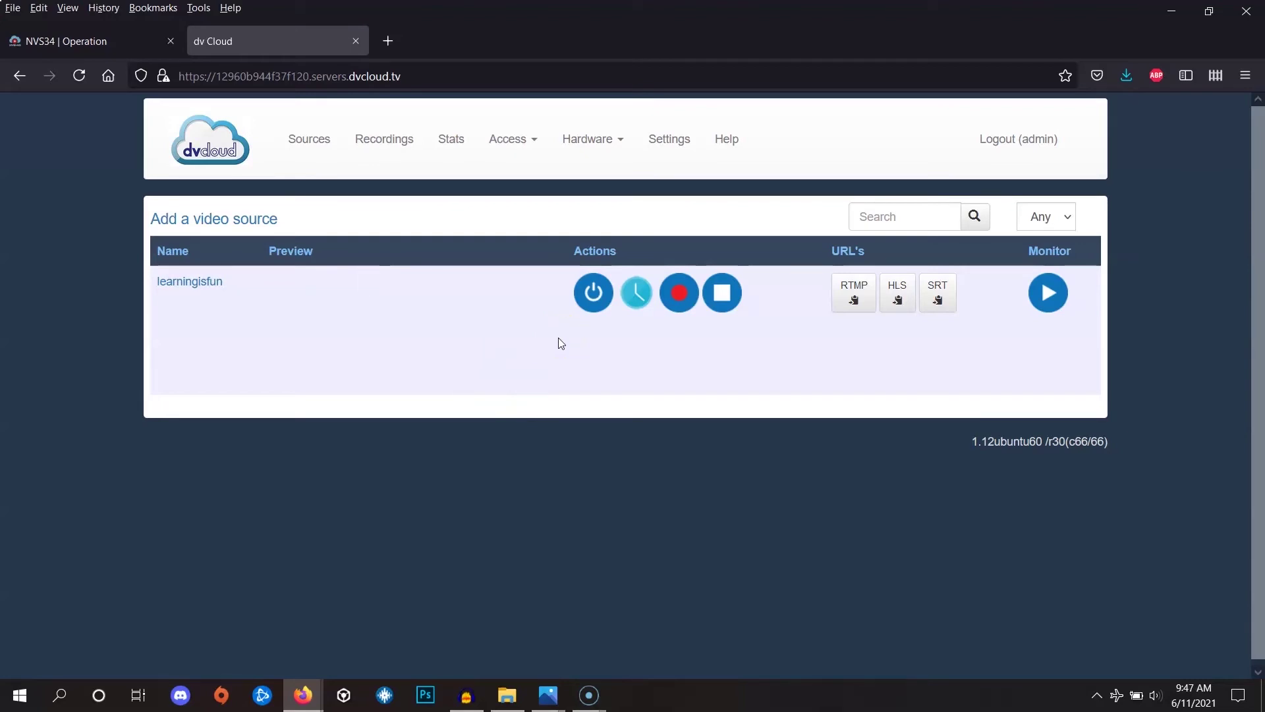
left_click(587, 298)
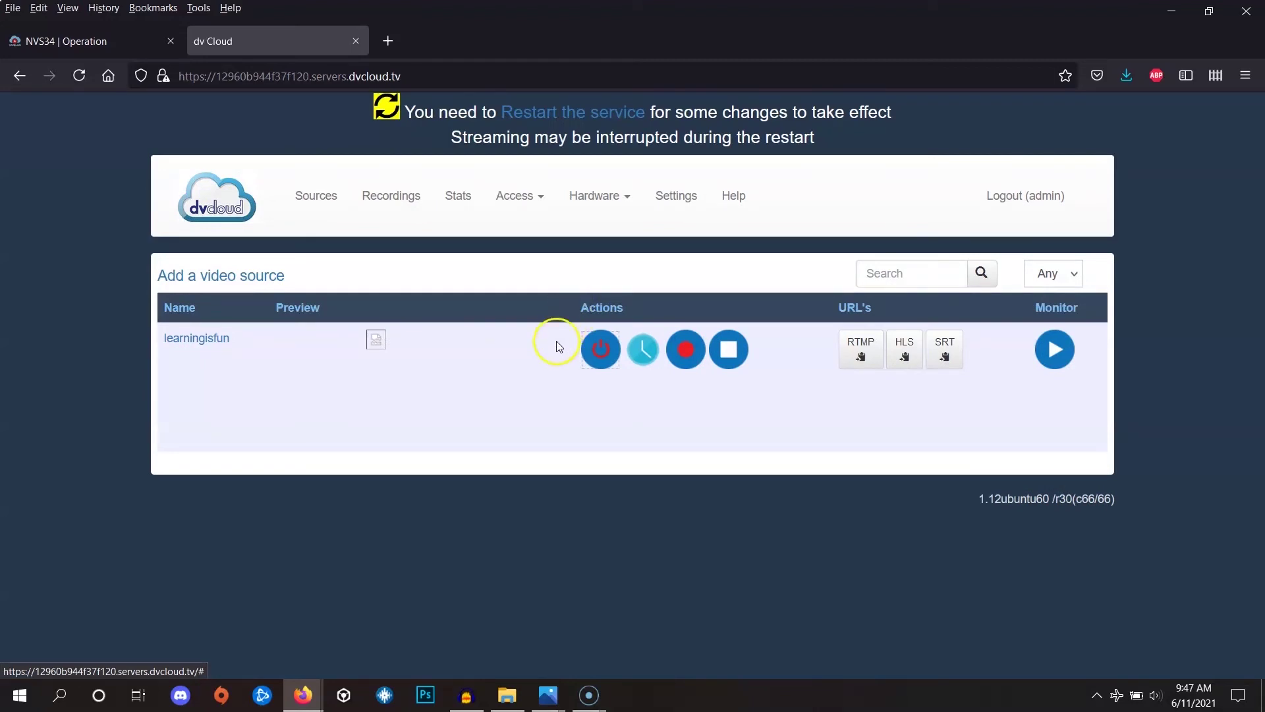
left_click(600, 355)
left_click(552, 116)
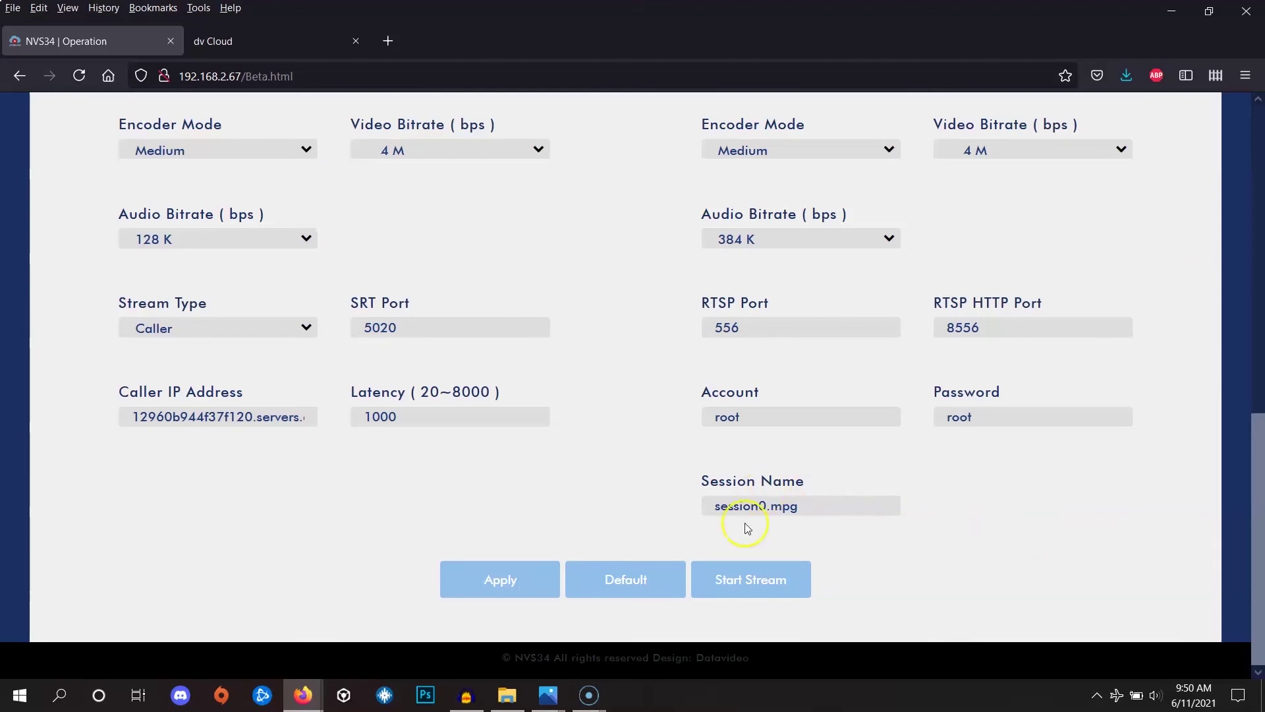
- Start the NVS-34 stream so learningisfun shows a live camera preview
left_click(778, 579)
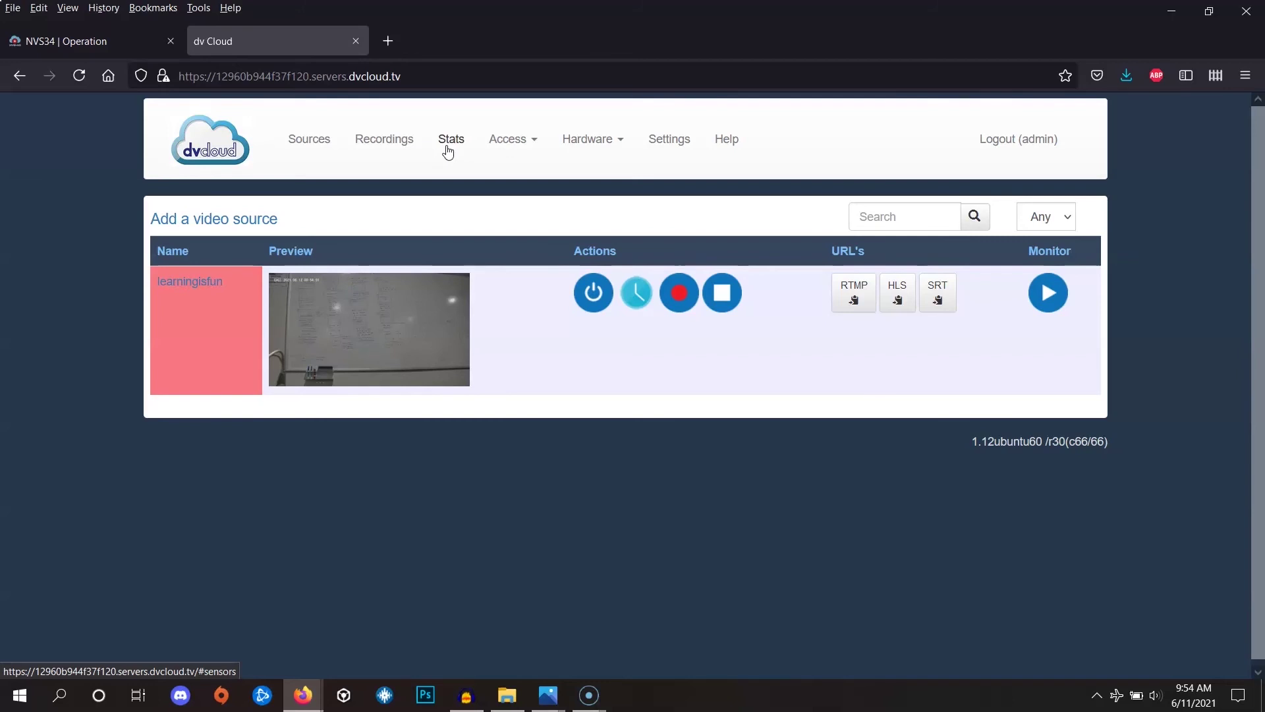
- Open dvCloud Stats and bring up the Receive Rate chart for the learningisfun channel
left_click(449, 150)
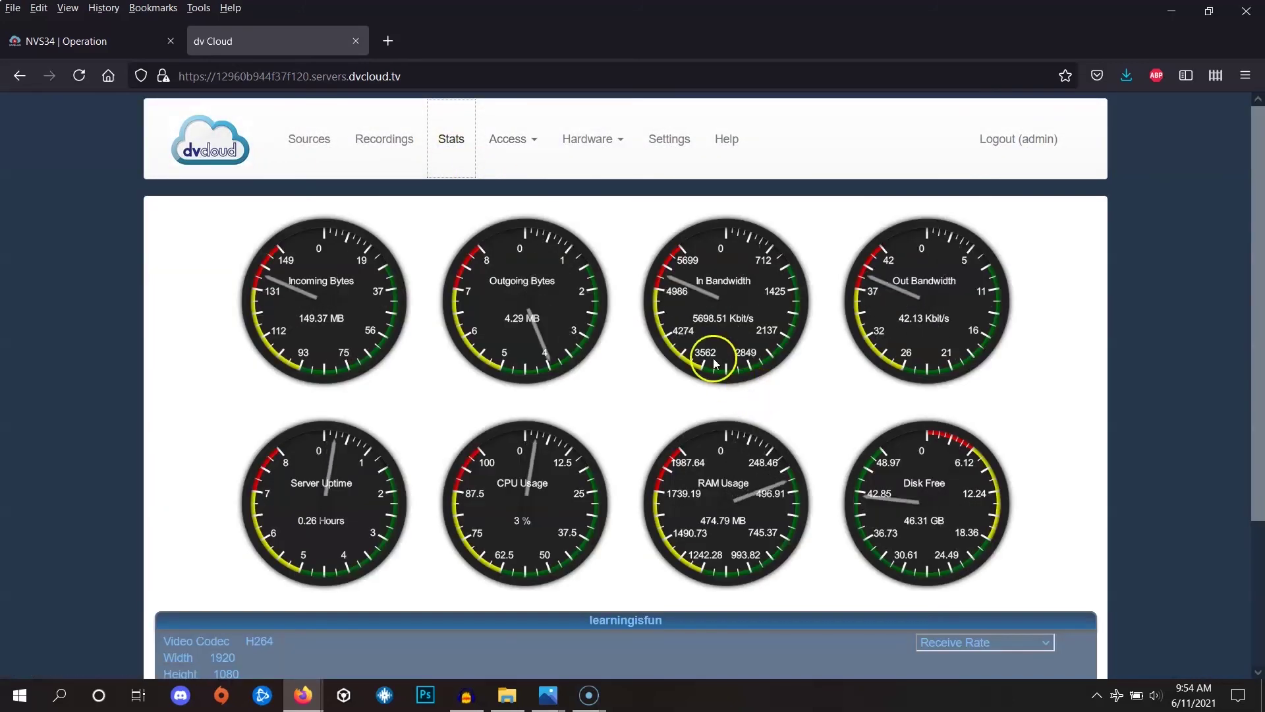
scroll(704, 352, "down", 3)
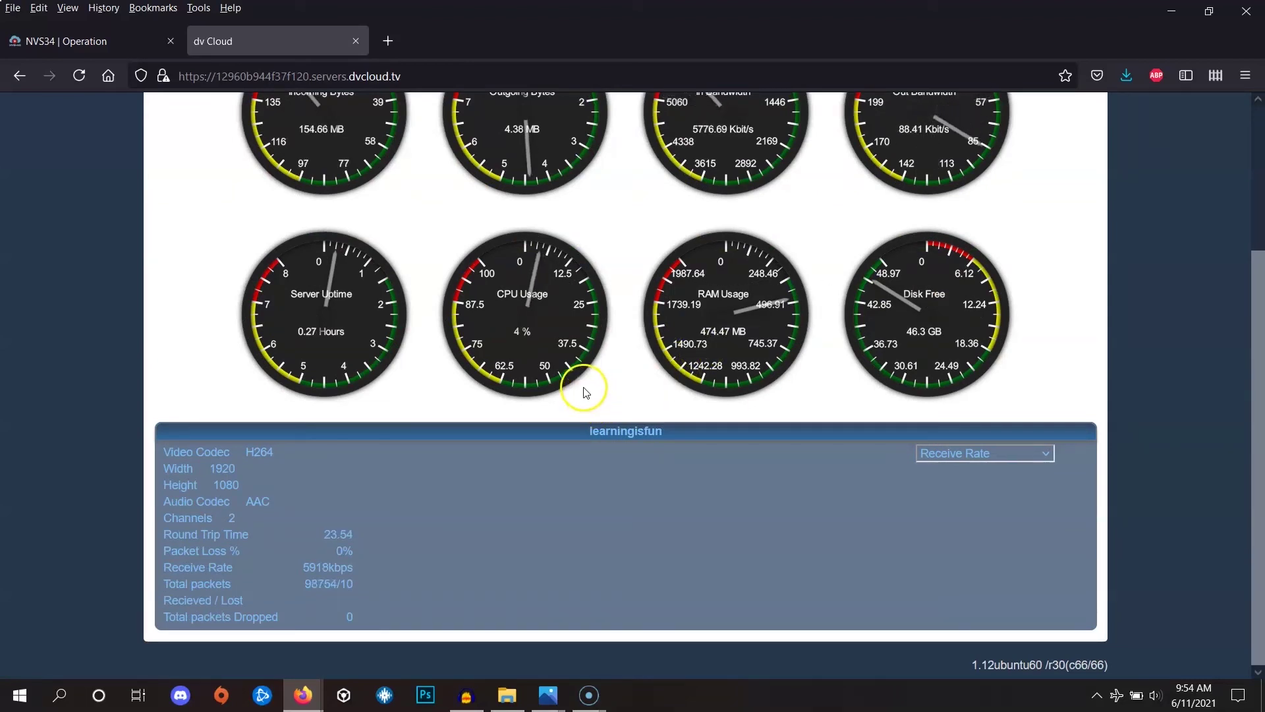
left_click(453, 494)
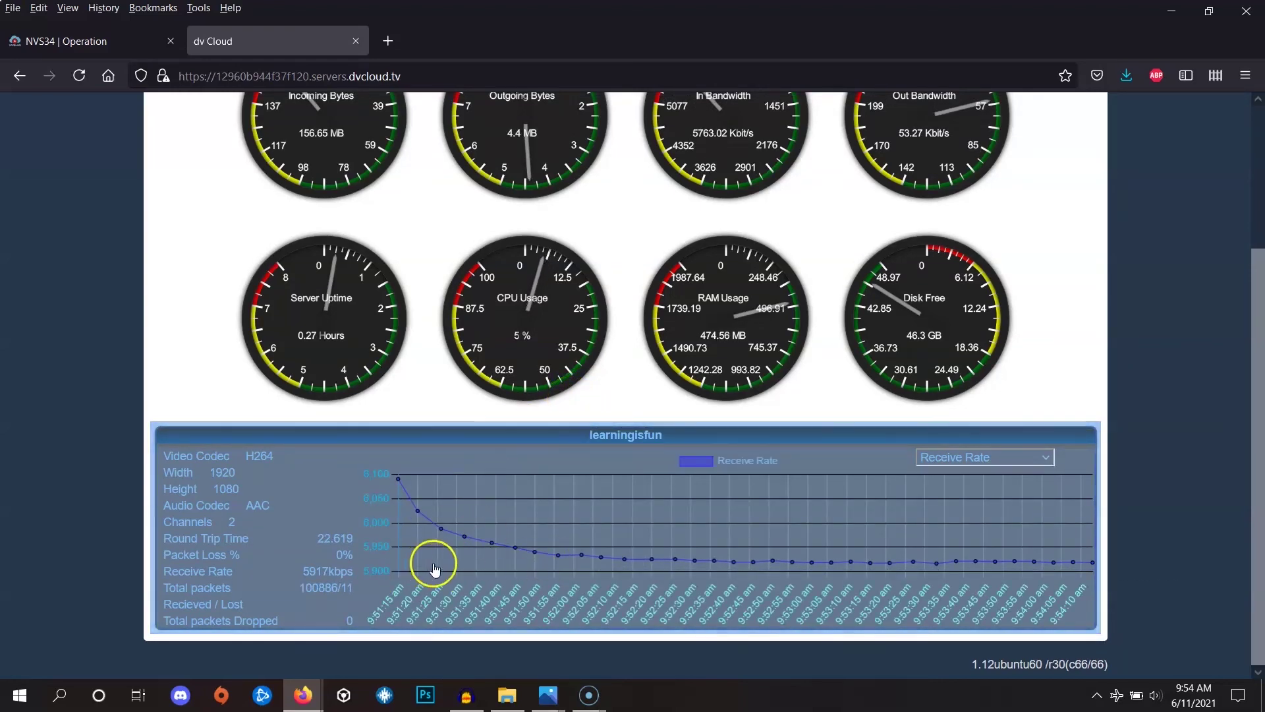
- Inspect the Receive Rate chart, confirming a steady ~5915 kbps with 0% packet loss
left_click(739, 527)
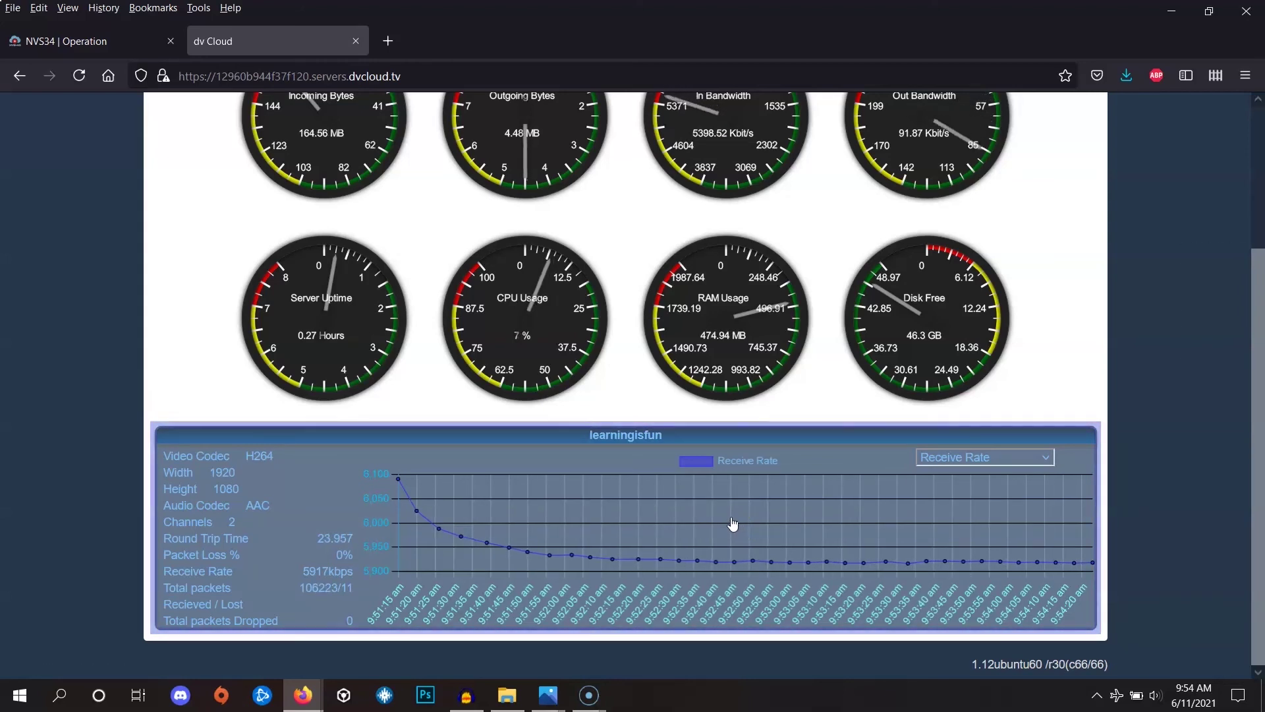
mouse_move(733, 524)
left_mouse_down()
mouse_move(641, 530)
mouse_move(673, 520)
left_mouse_up()
left_click(686, 513)
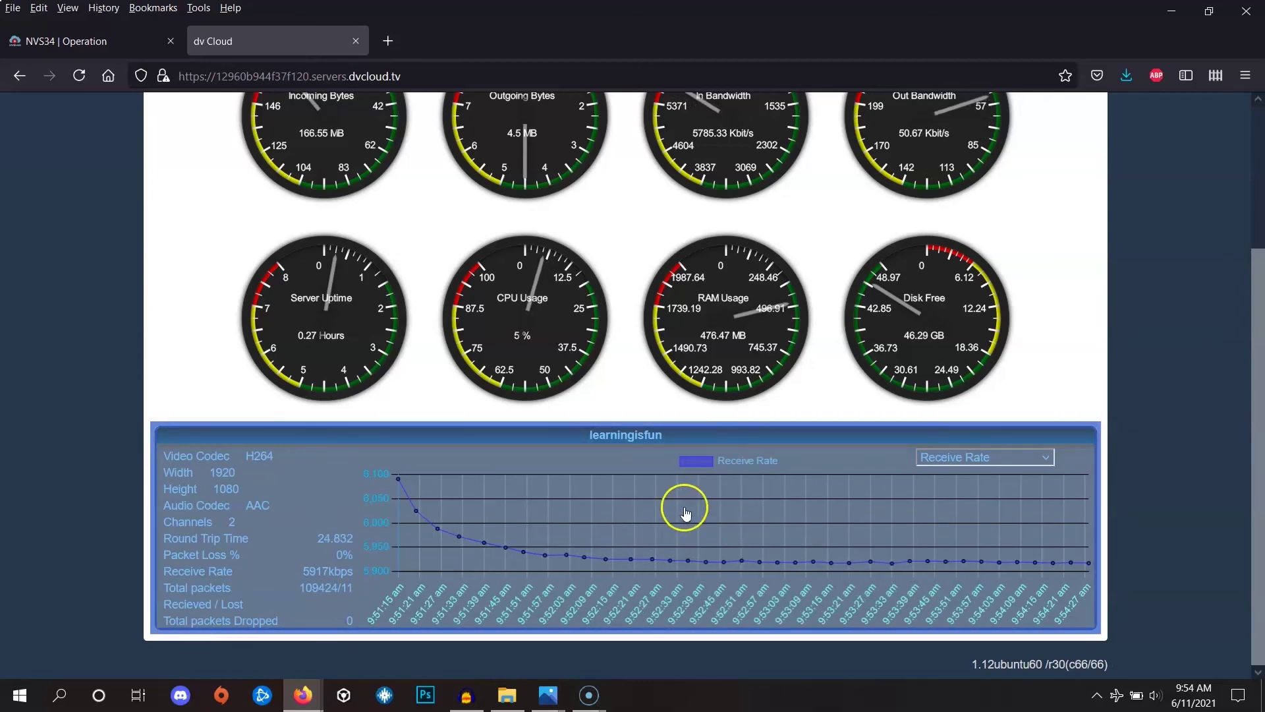
left_click(799, 514)
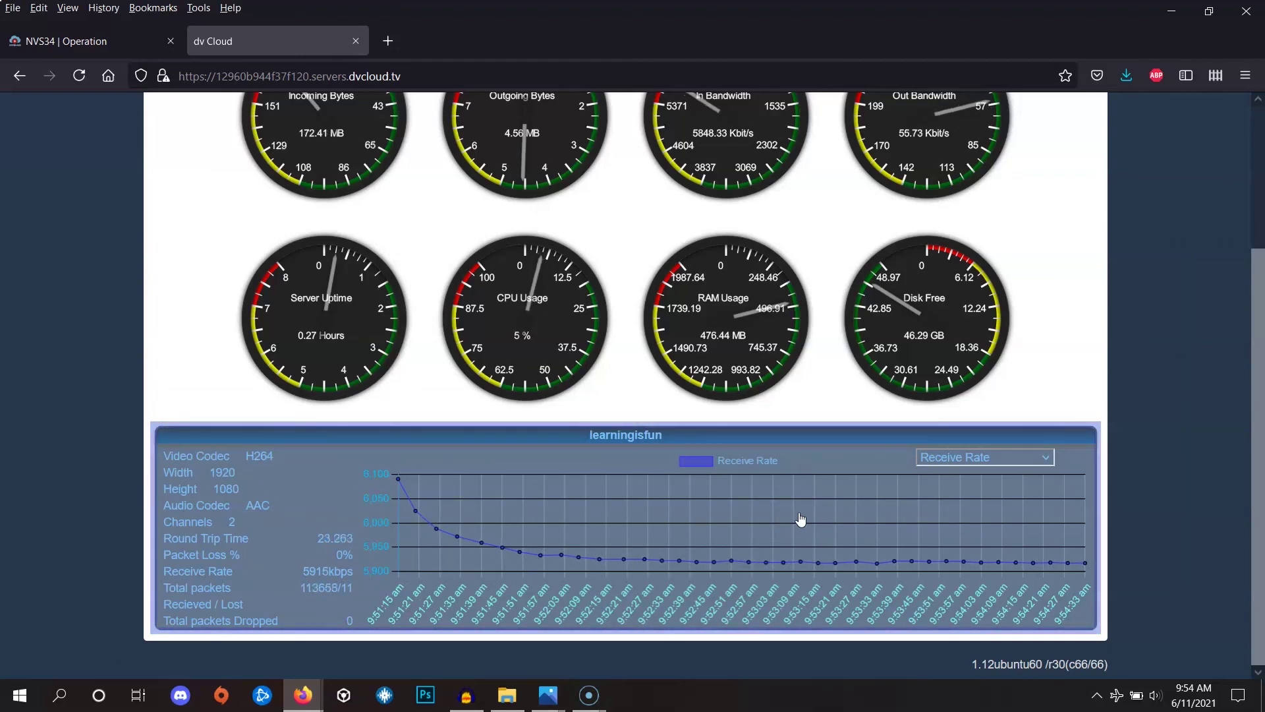
left_click(107, 45)
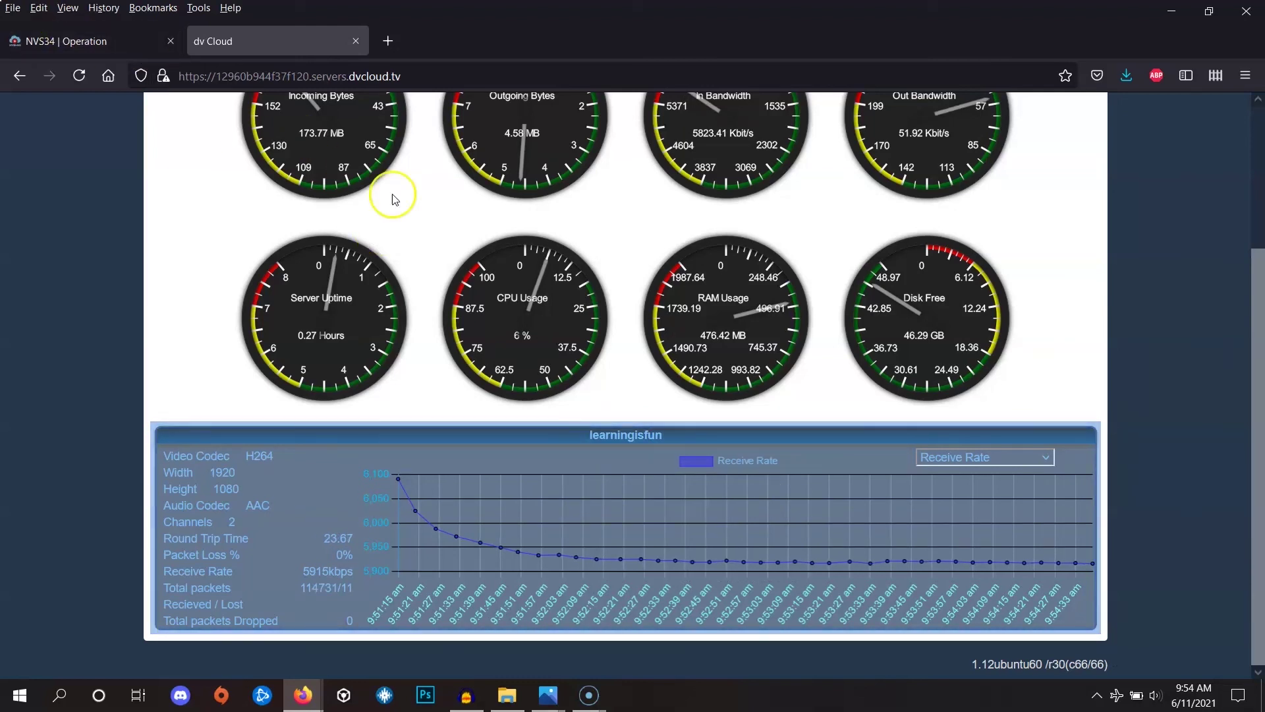